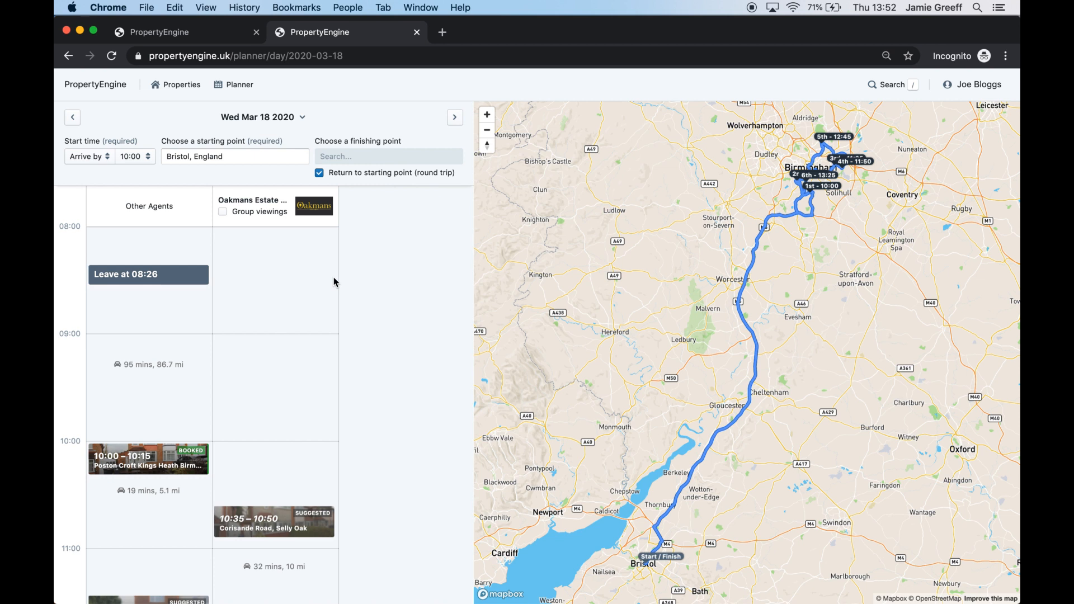
scroll(152, 293, "down", 5)
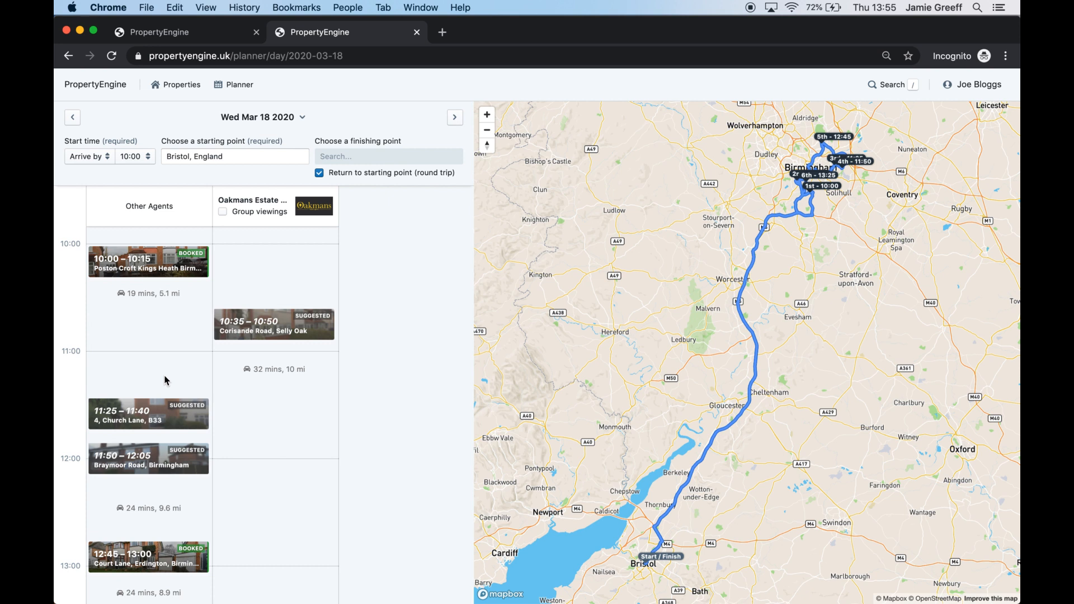
left_click(270, 212)
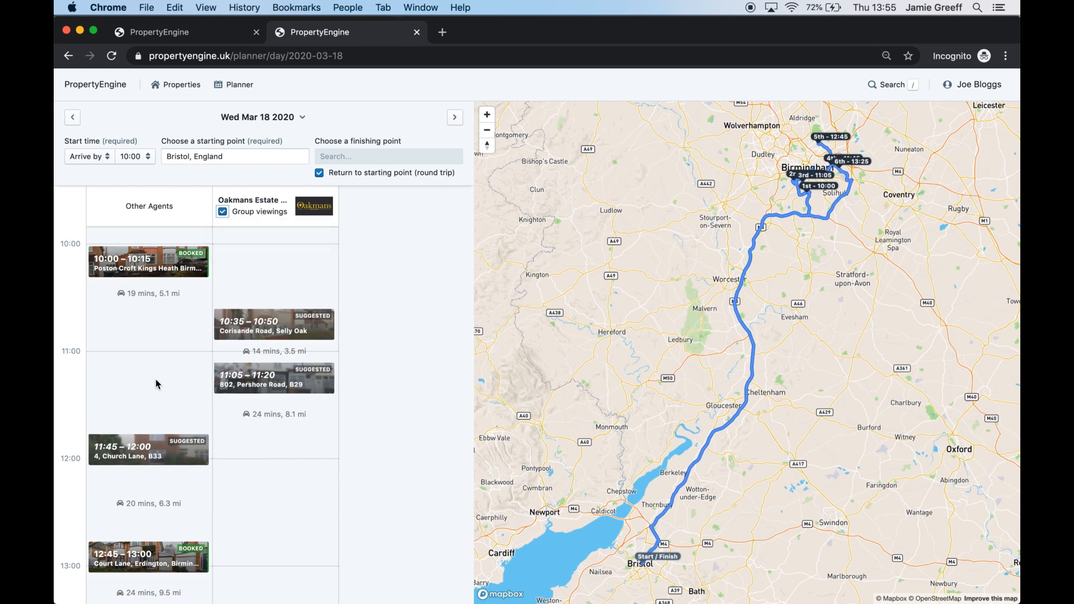
left_click(149, 449)
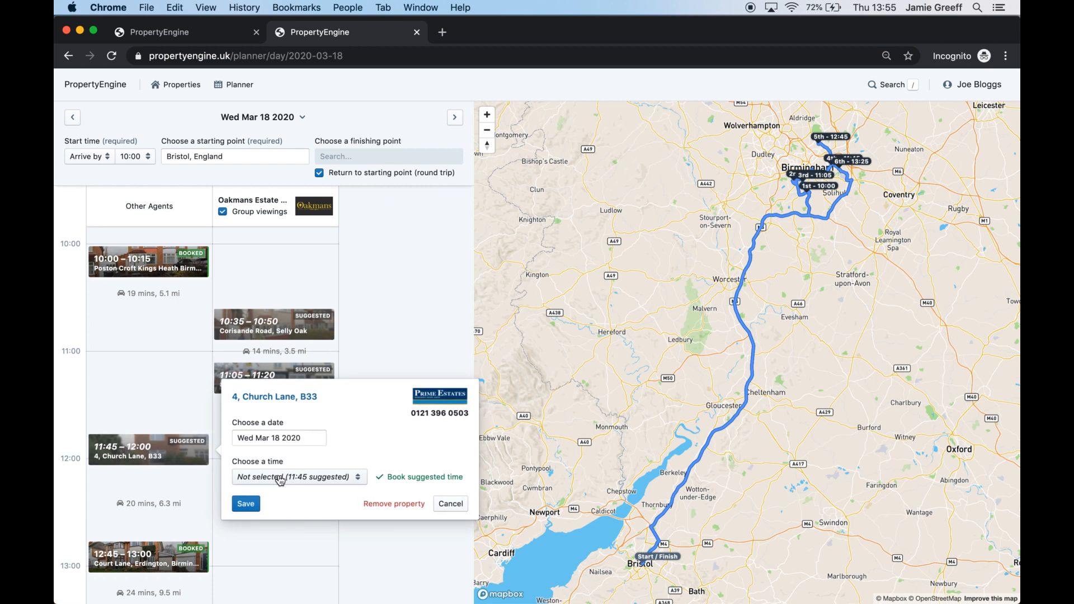
Browse the available viewing times in the Church Lane booking's time list
left_click(276, 476)
scroll(290, 413, "down", 10)
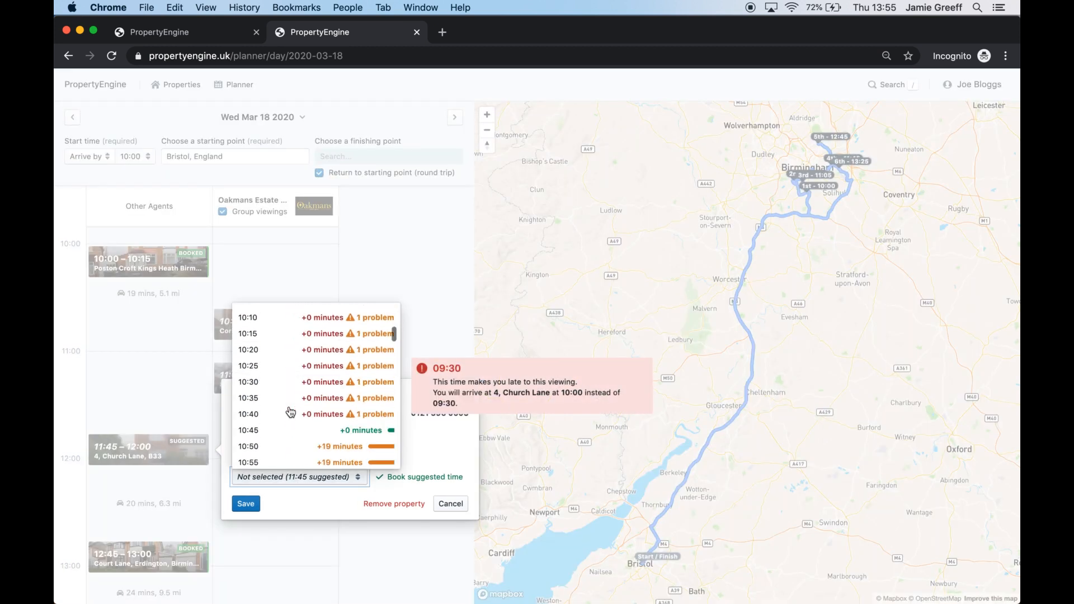
scroll(296, 370, "down", 6)
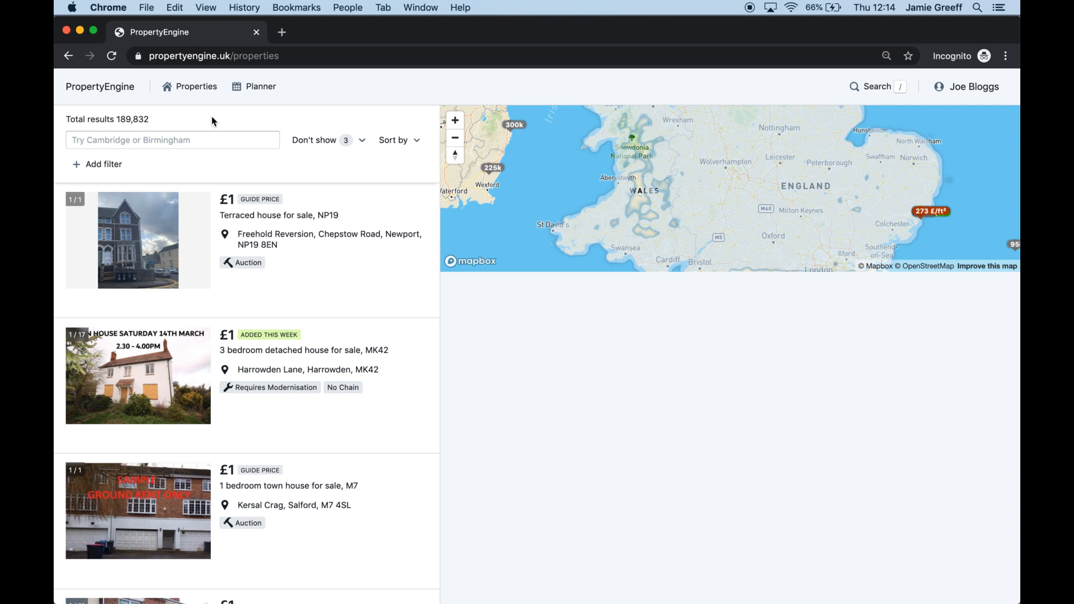
Show only the 13 Interested-labelled properties and open the £140,000 Church Lane house
left_click(181, 93)
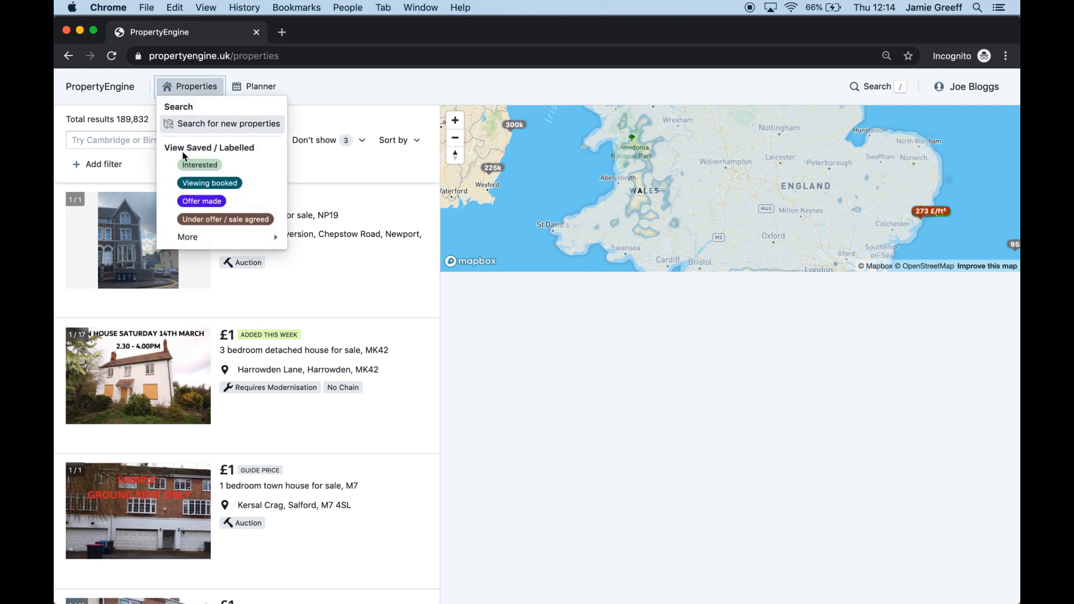
left_click(230, 170)
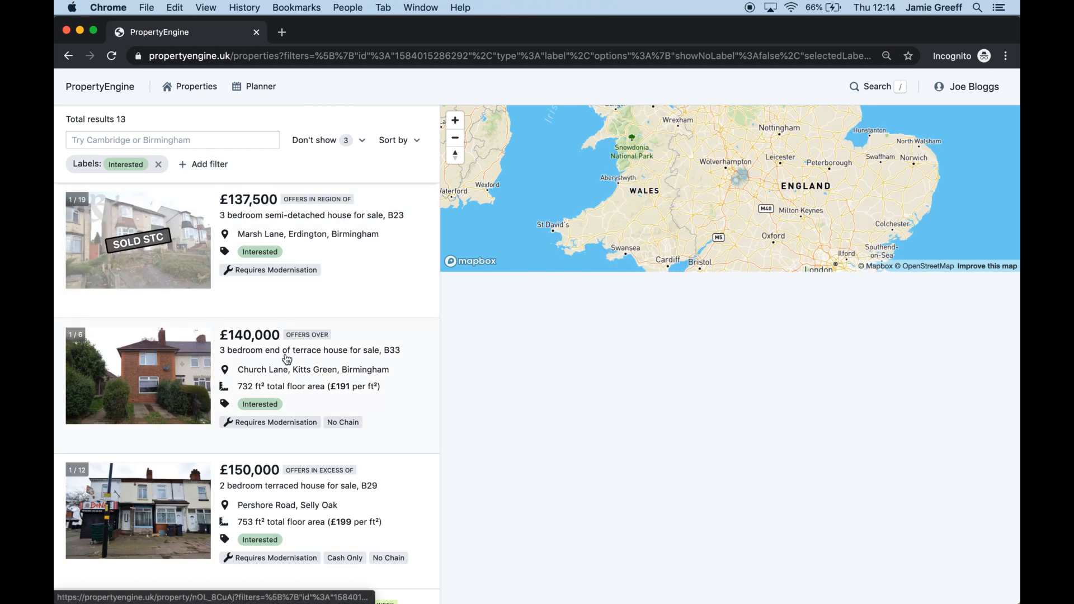
scroll(287, 358, "down", 8)
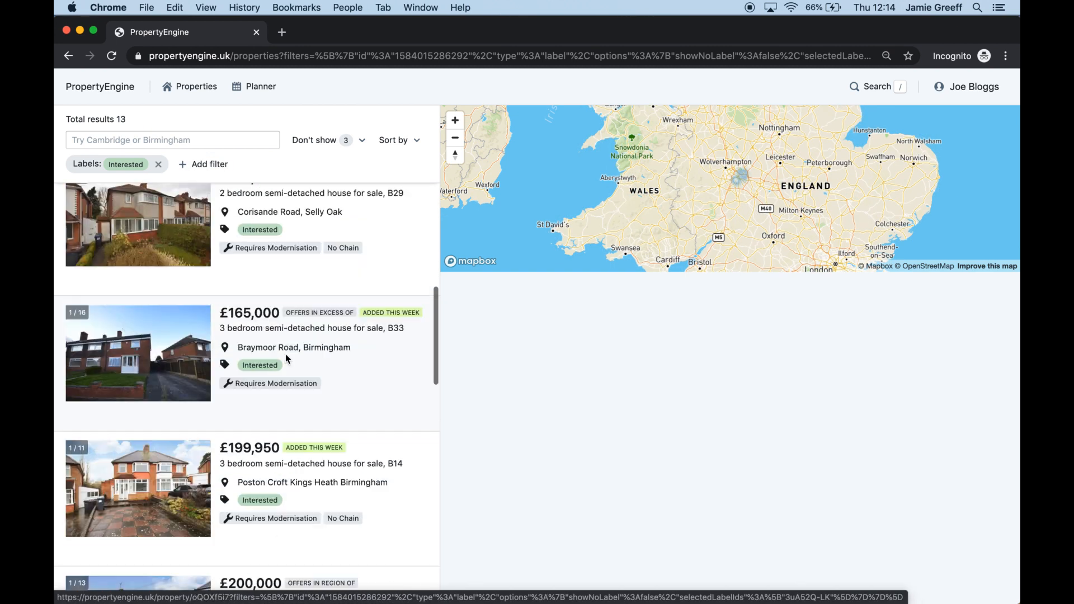
scroll(285, 354, "up", 8)
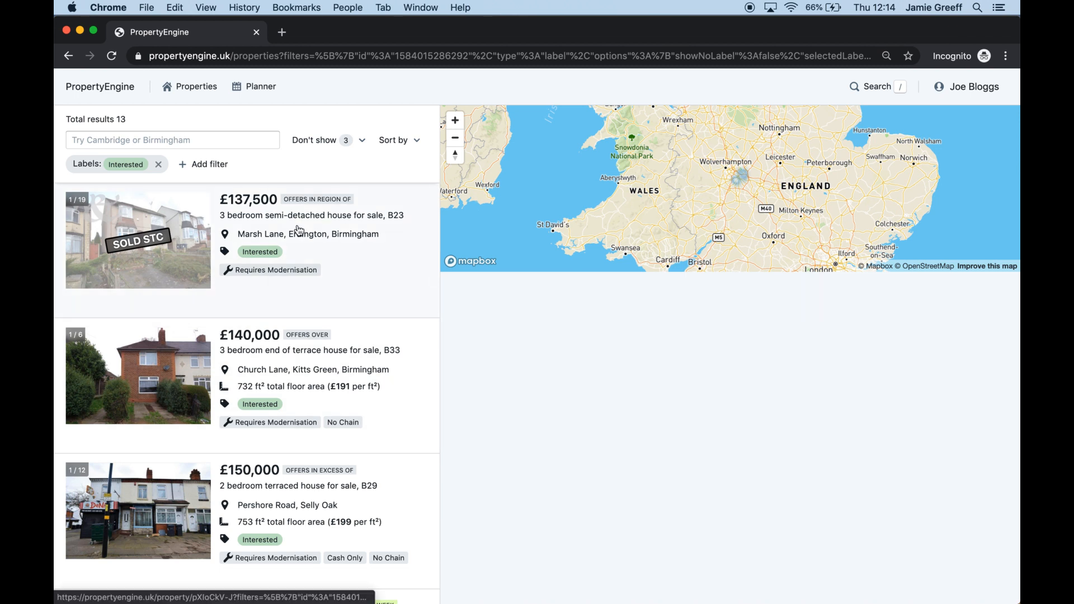
scroll(301, 233, "down", 3)
scroll(305, 238, "up", 3)
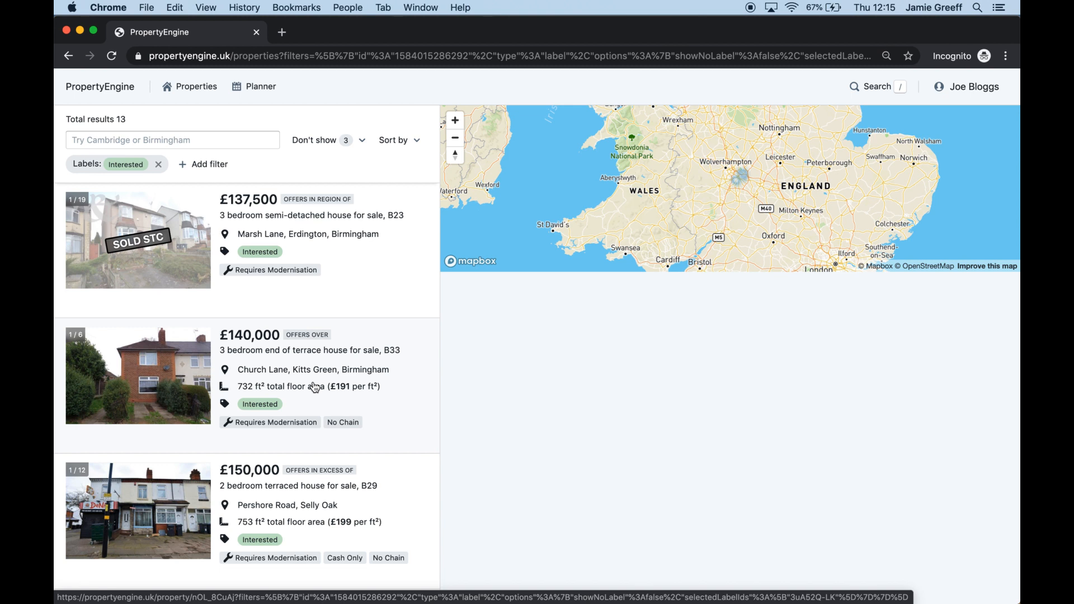
left_click(332, 372)
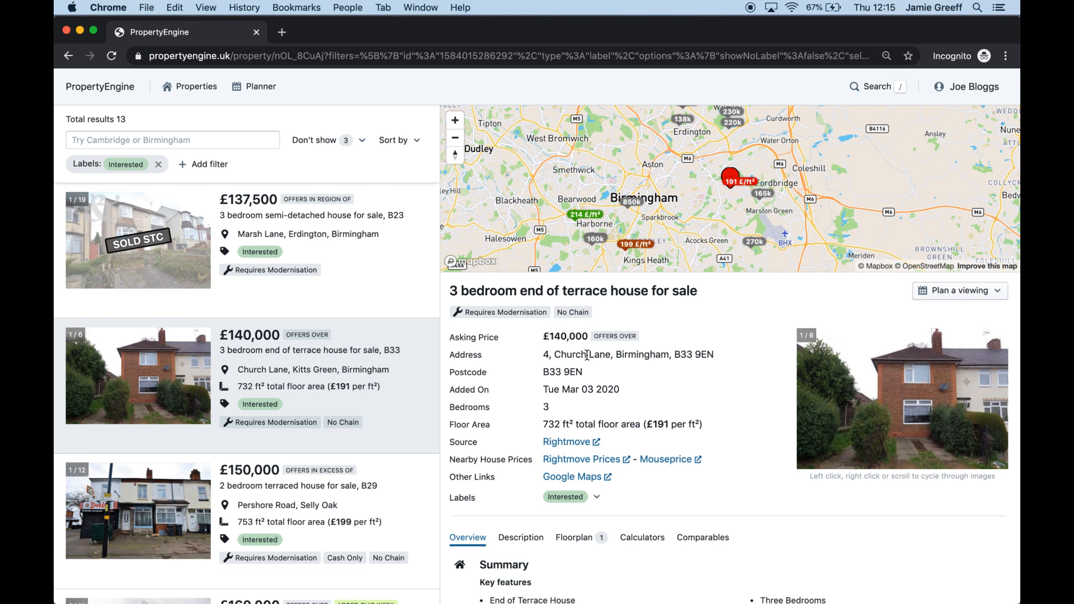
Plan a Wed 18 March viewing for the £140,000 Church Lane house
left_click(960, 297)
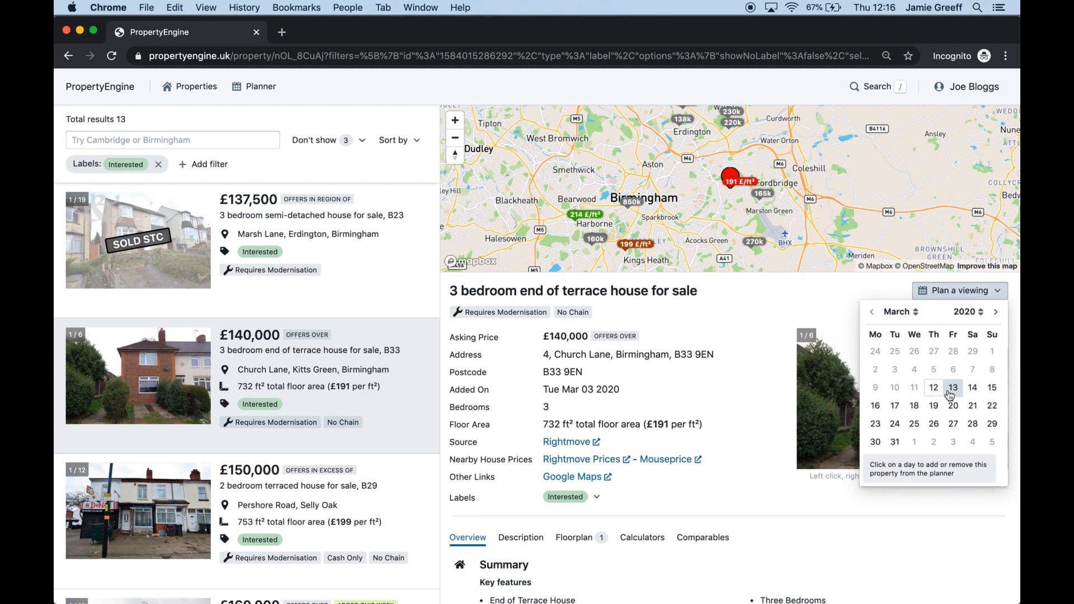
left_click(913, 408)
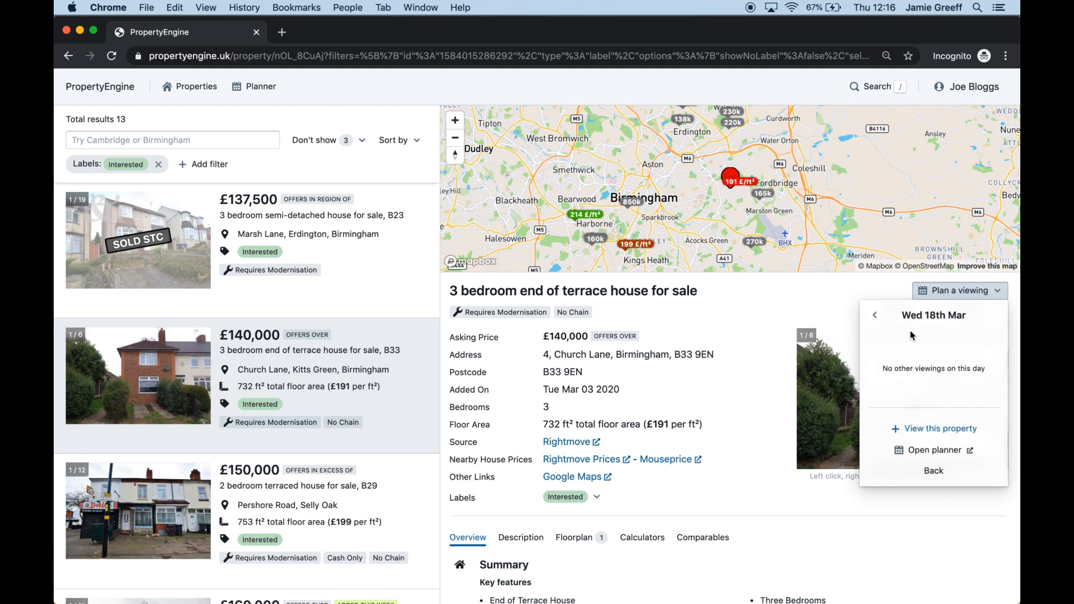
left_click(927, 431)
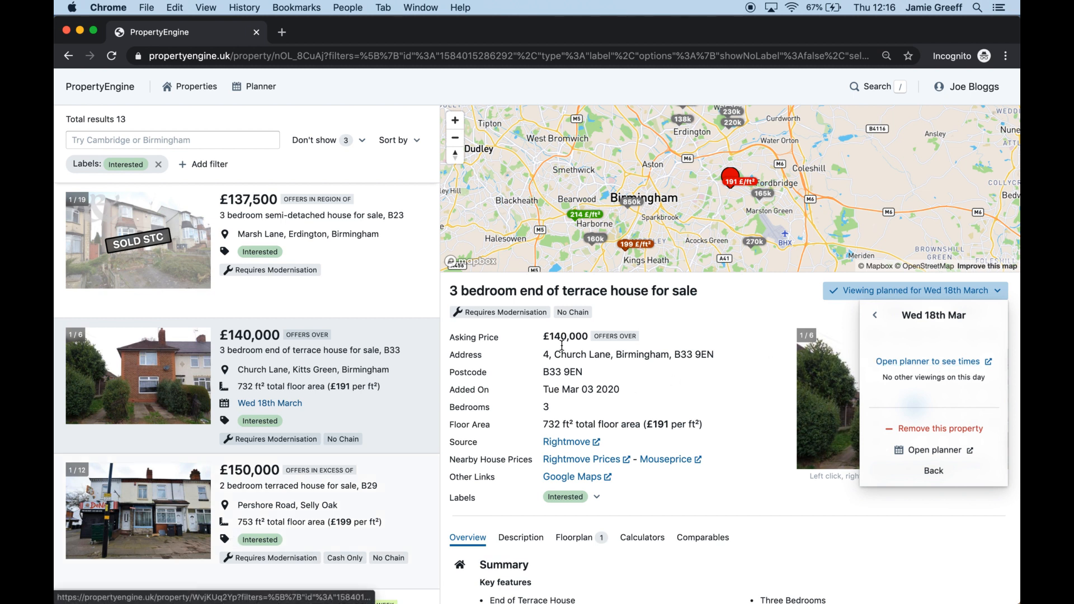
scroll(373, 323, "down", 5)
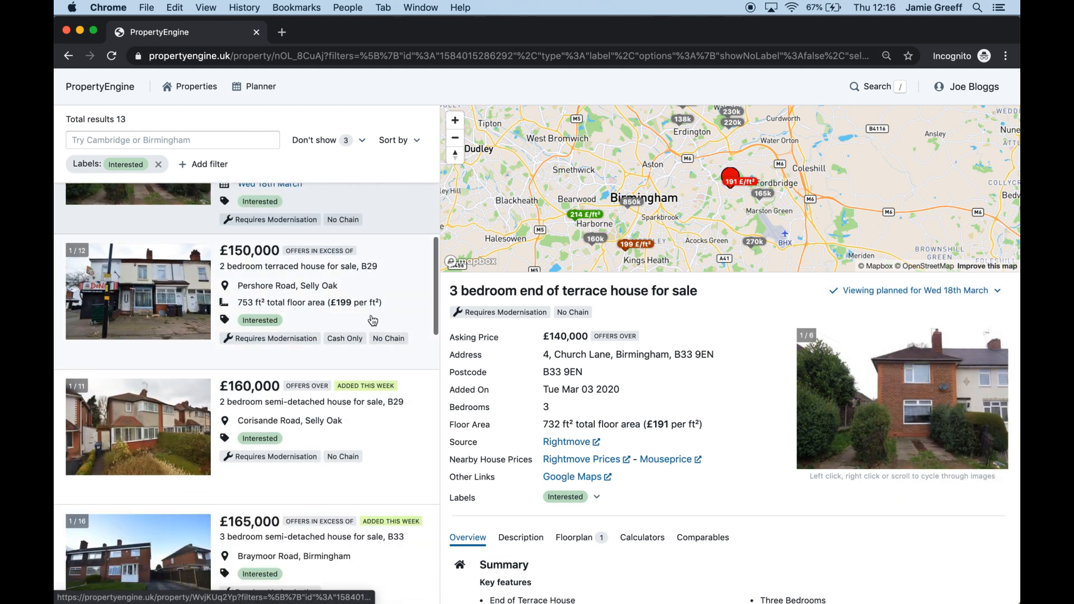
Plan a Wed 18 March viewing for the £150,000 Pershore Road house
left_click(373, 321)
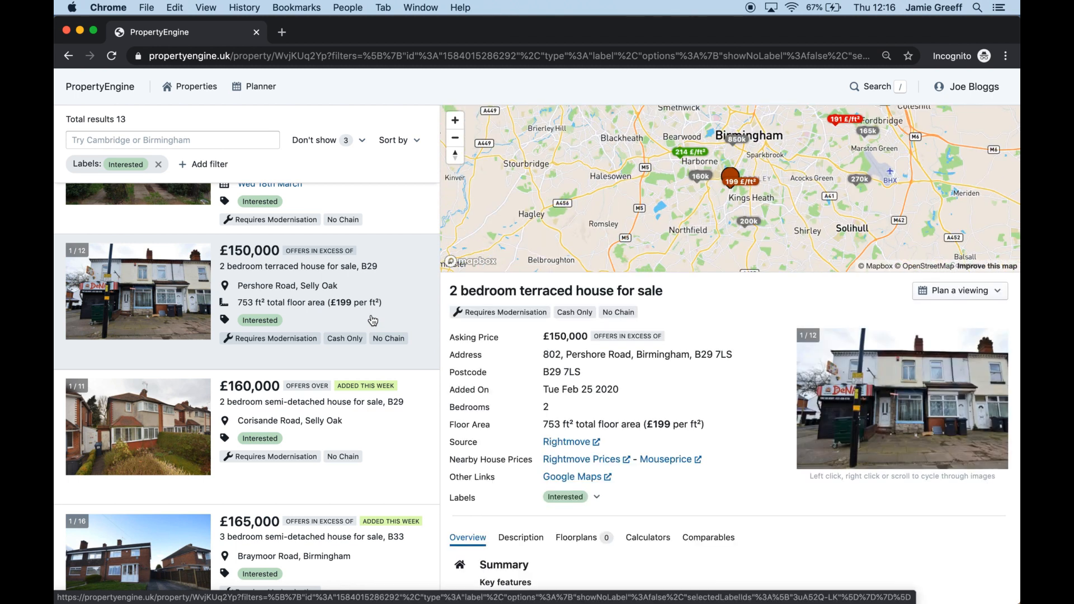
left_click(951, 292)
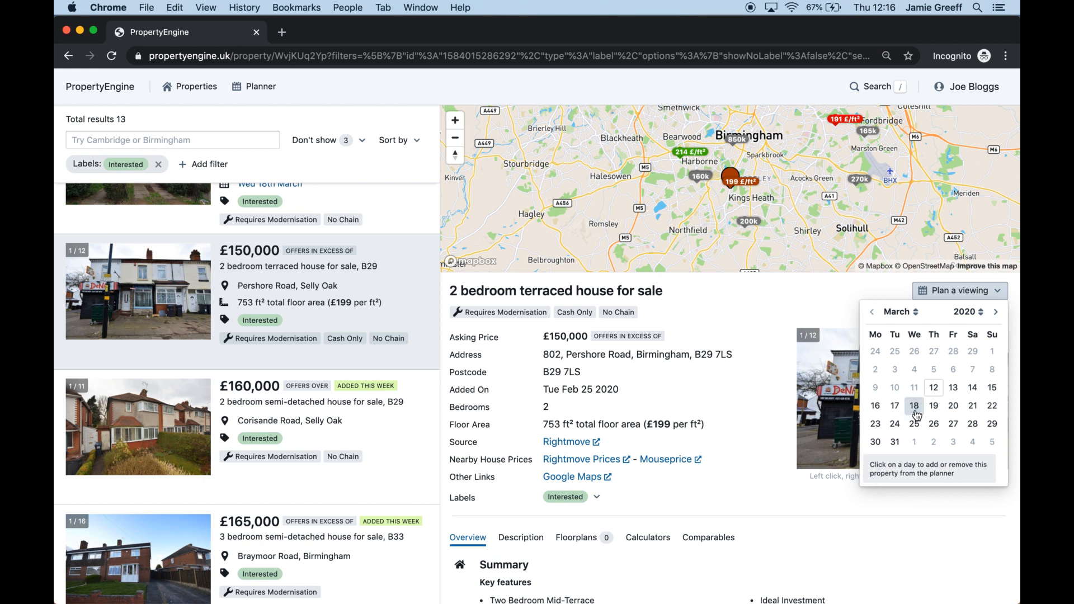
left_click(915, 406)
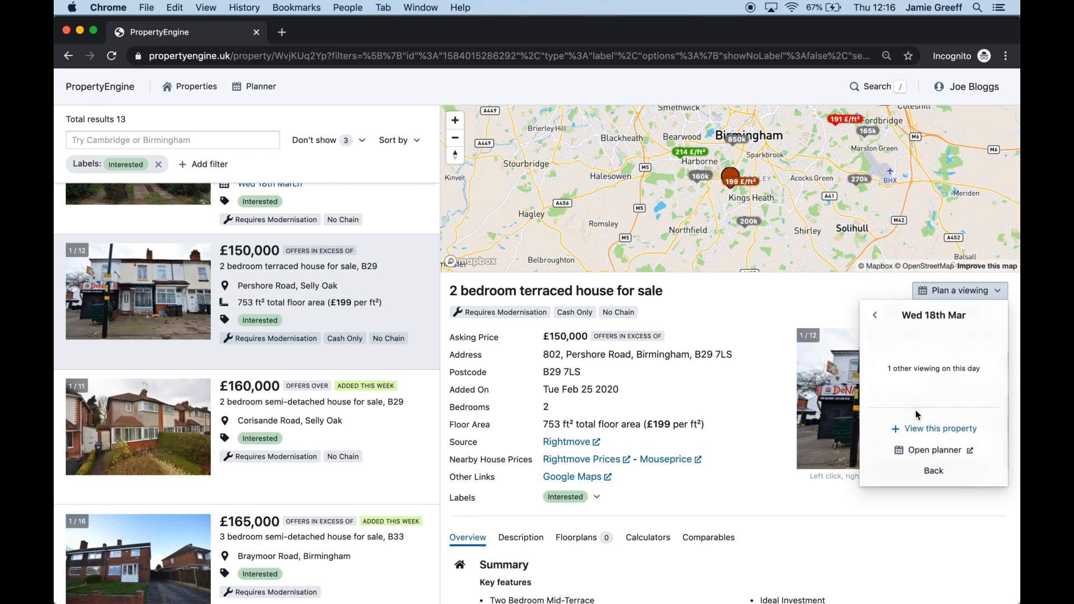
left_click(915, 428)
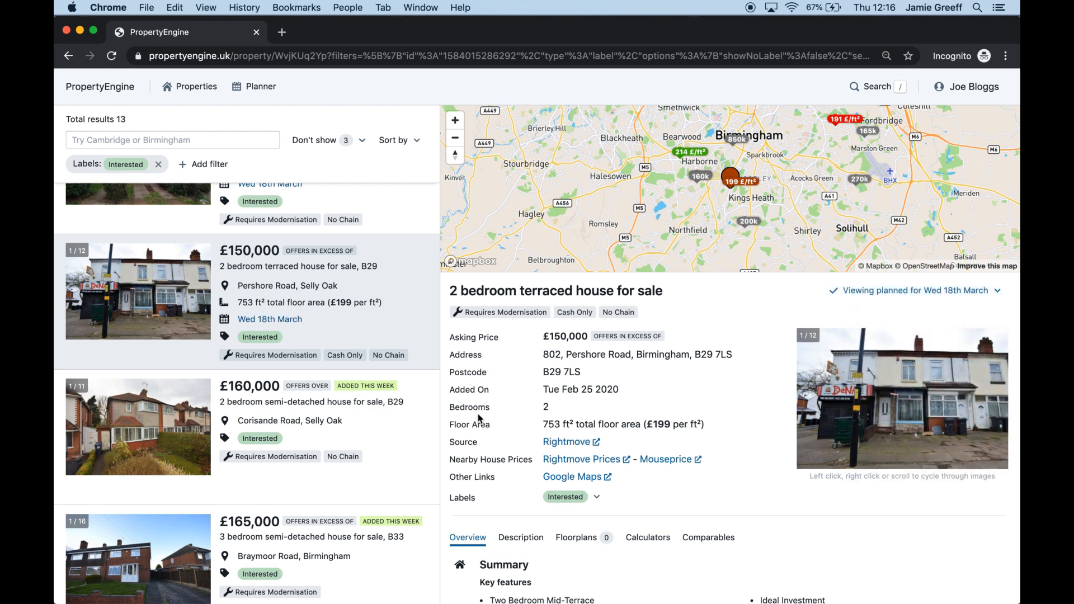
Plan a Wed 18 March viewing for the £160,000 Corisande Road house
left_click(361, 436)
left_click(954, 291)
left_click(914, 405)
left_click(909, 429)
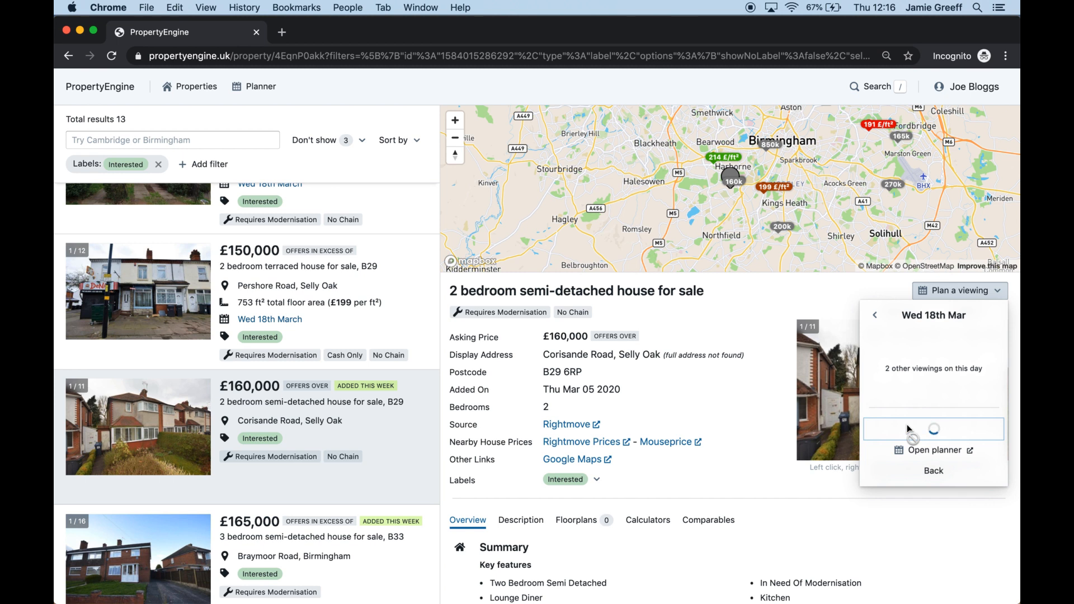
scroll(328, 553, "down", 3)
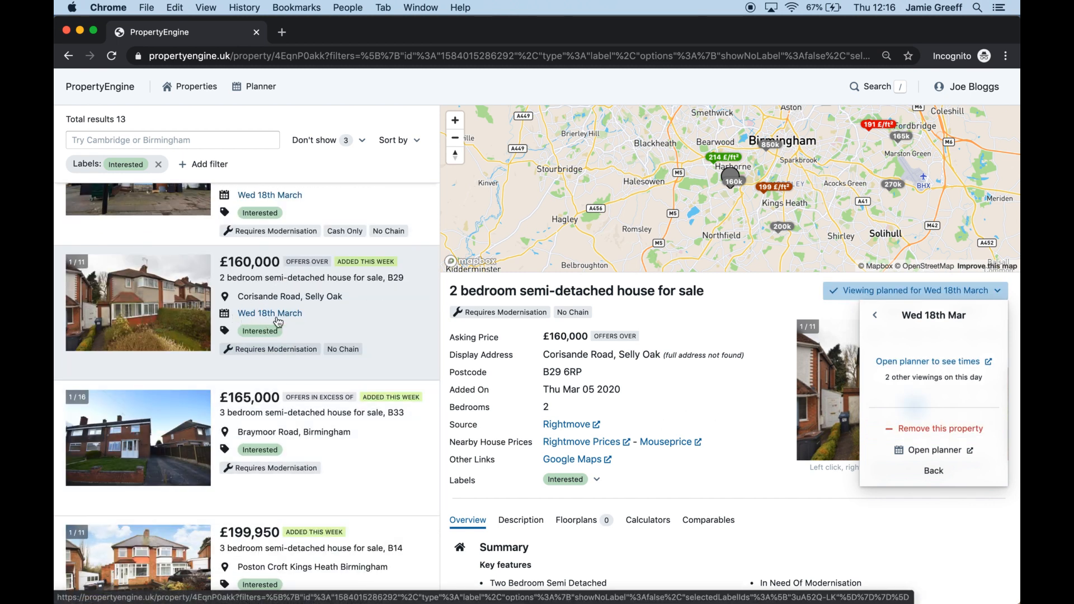
Plan a Wed 18 March viewing for the £165,000 Braymoor Road house and open that day's planner
left_click(315, 429)
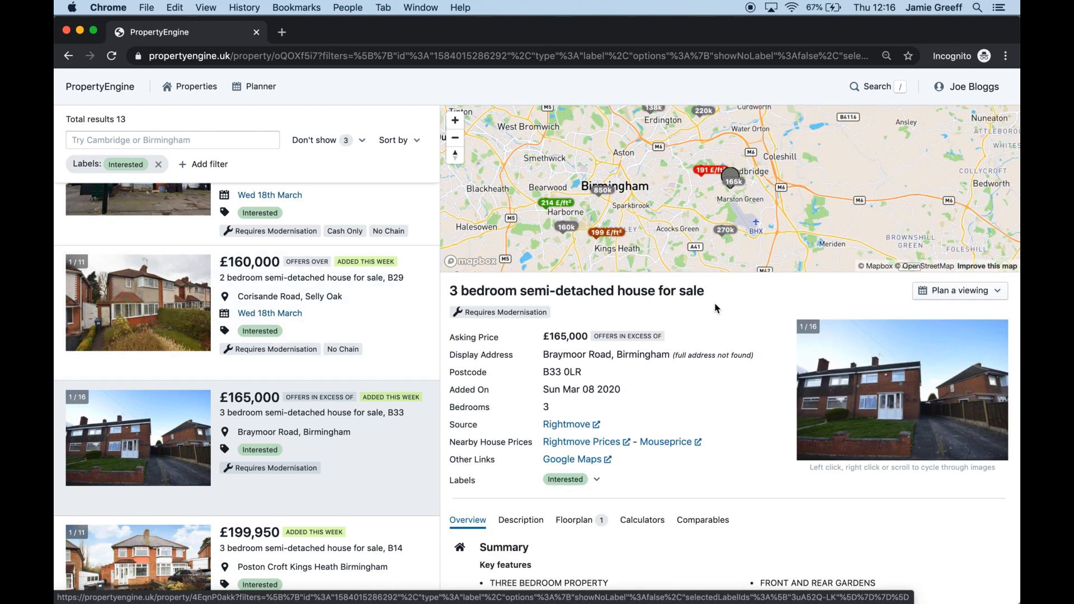
left_click(951, 290)
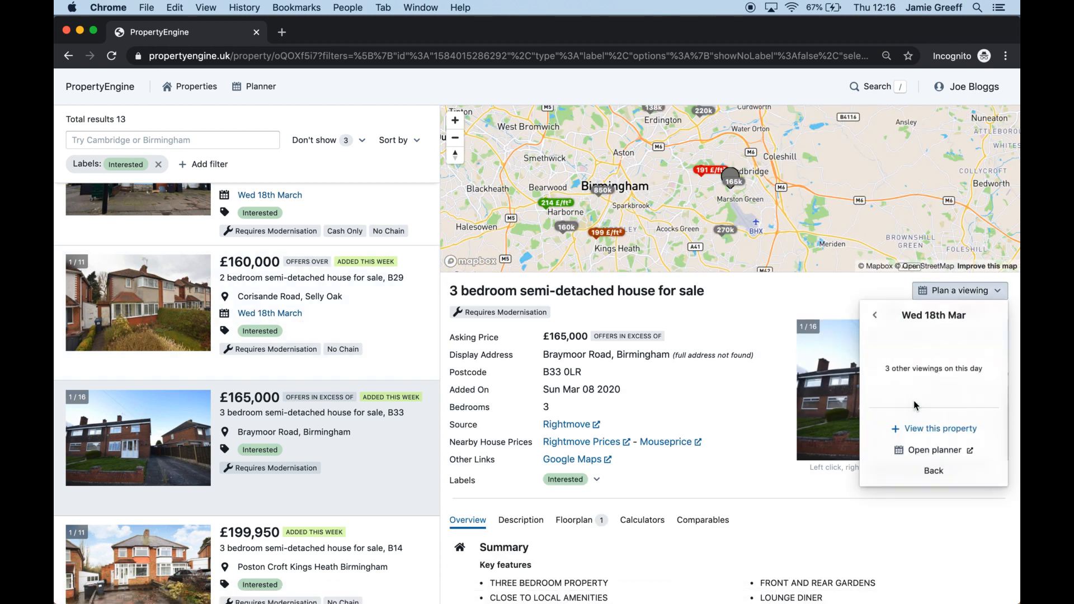
left_click(907, 430)
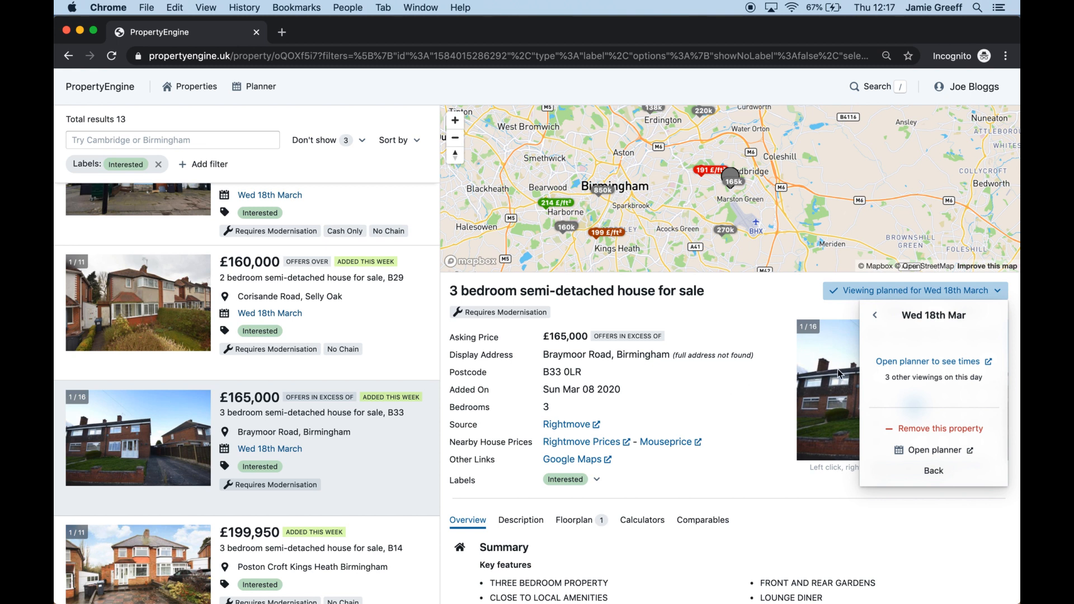
left_click(894, 362)
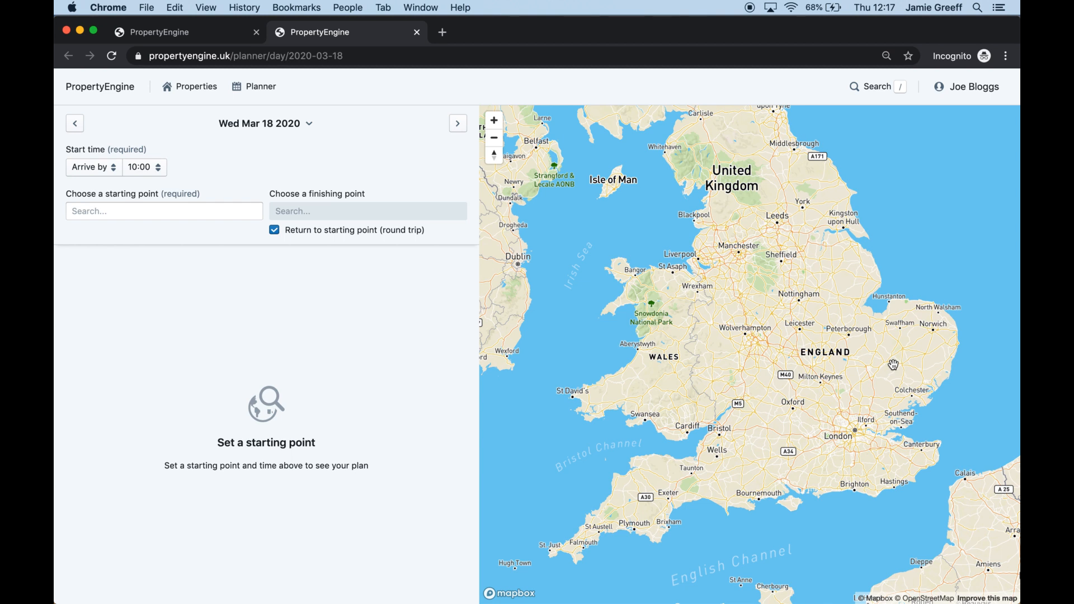
Set Bristol, England as the round-trip starting point for the 18 March plan
left_click(216, 210)
type("br")
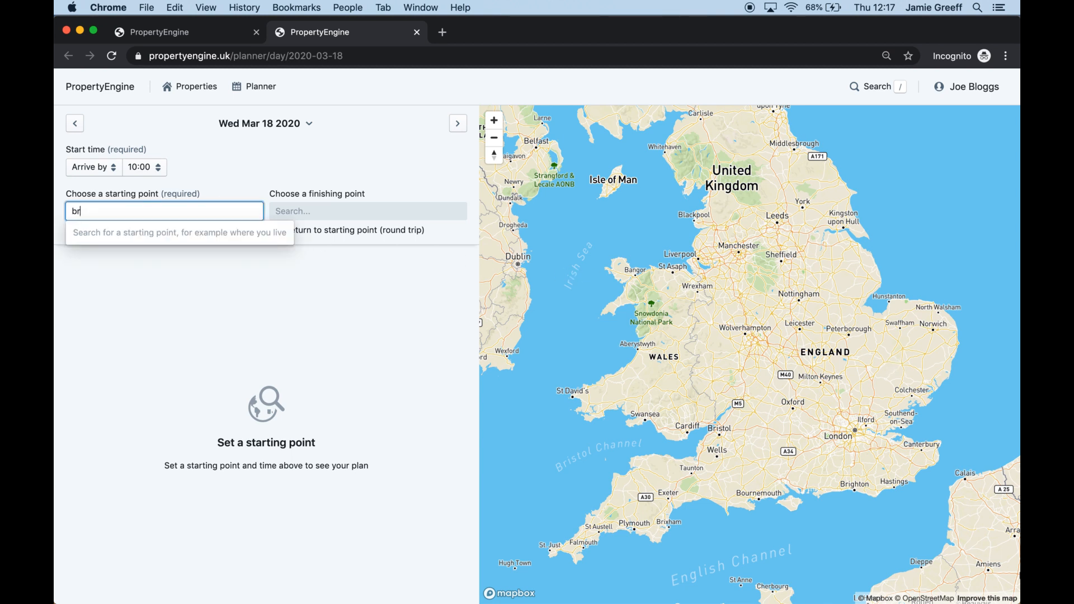
type("is")
key("Return")
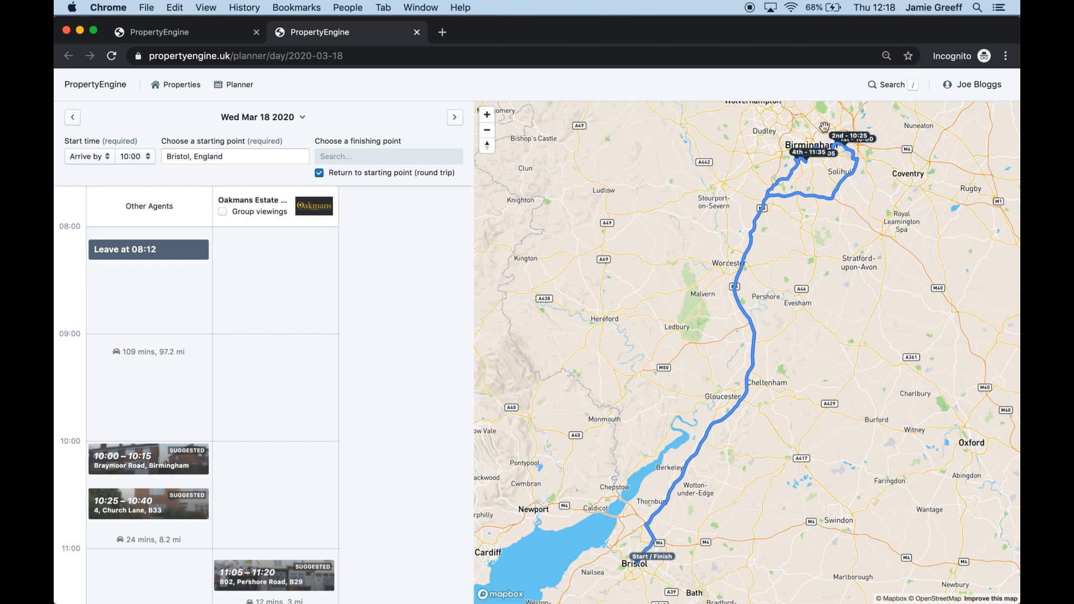
scroll(840, 161, "up", 5)
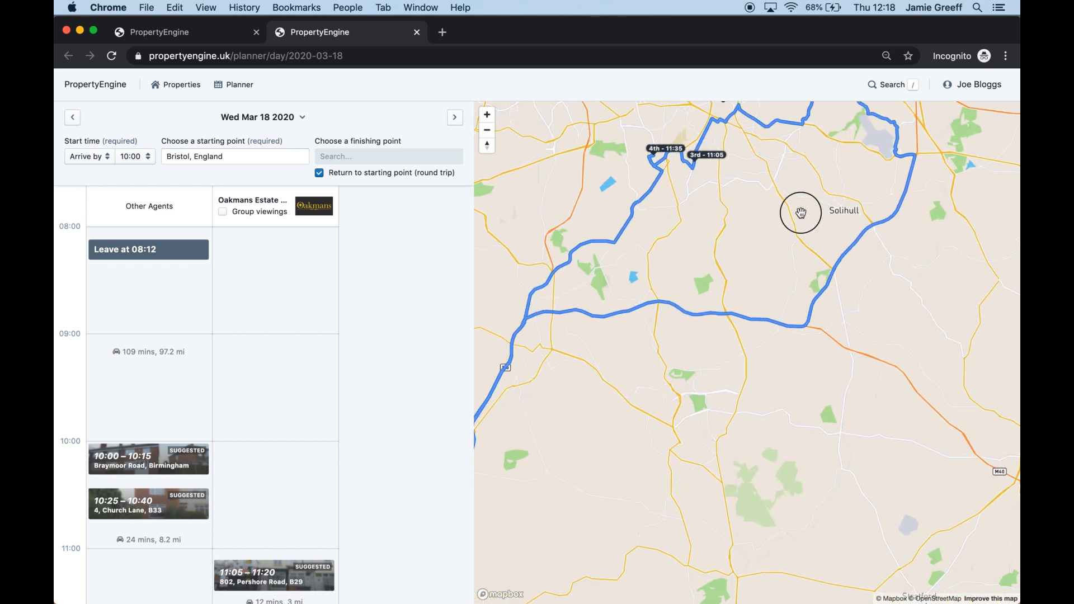
left_click_drag(796, 208, 794, 299)
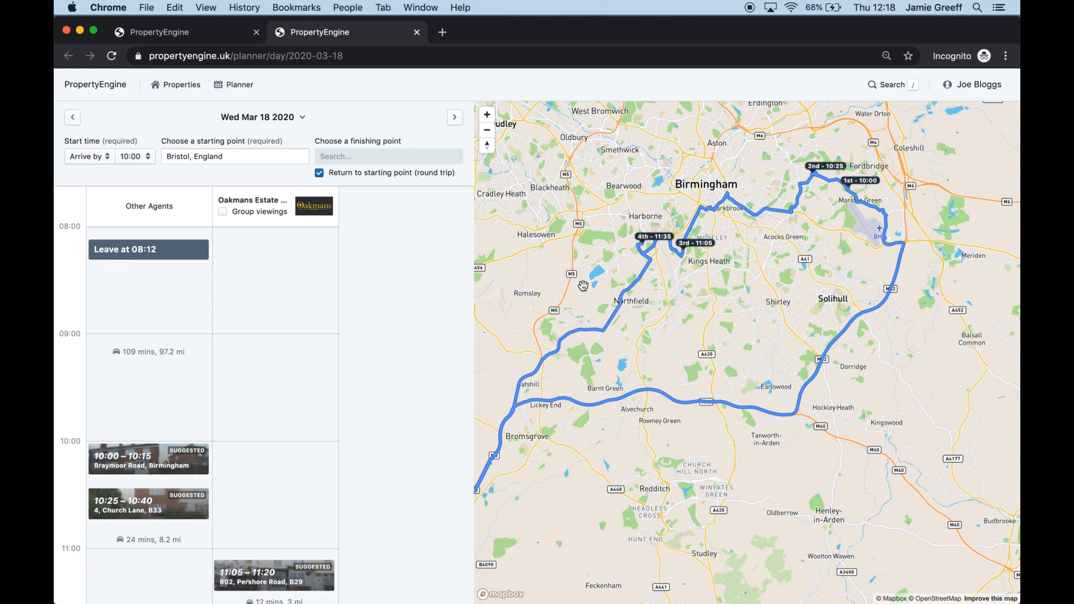
scroll(192, 434, "down", 5)
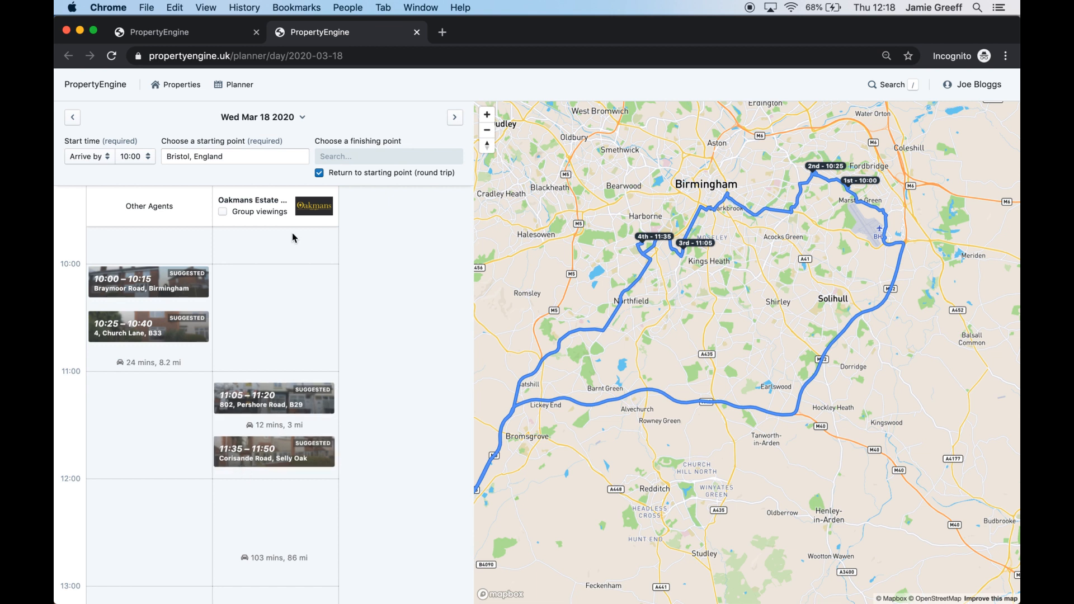
Plan a Wed 18 March viewing for the £199,950 Poston Croft house
left_click(416, 33)
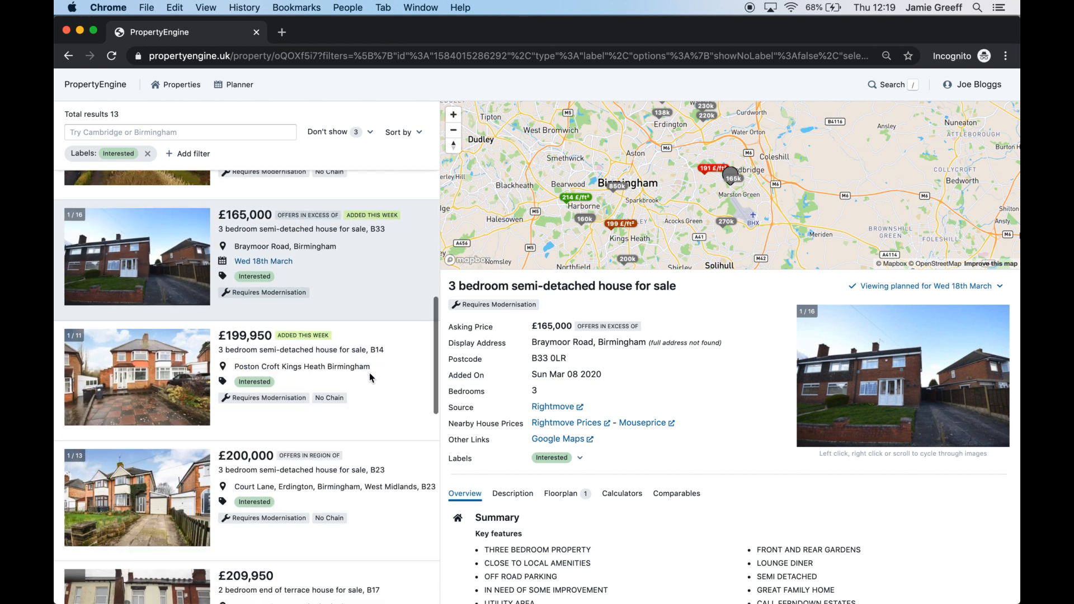
left_click(354, 364)
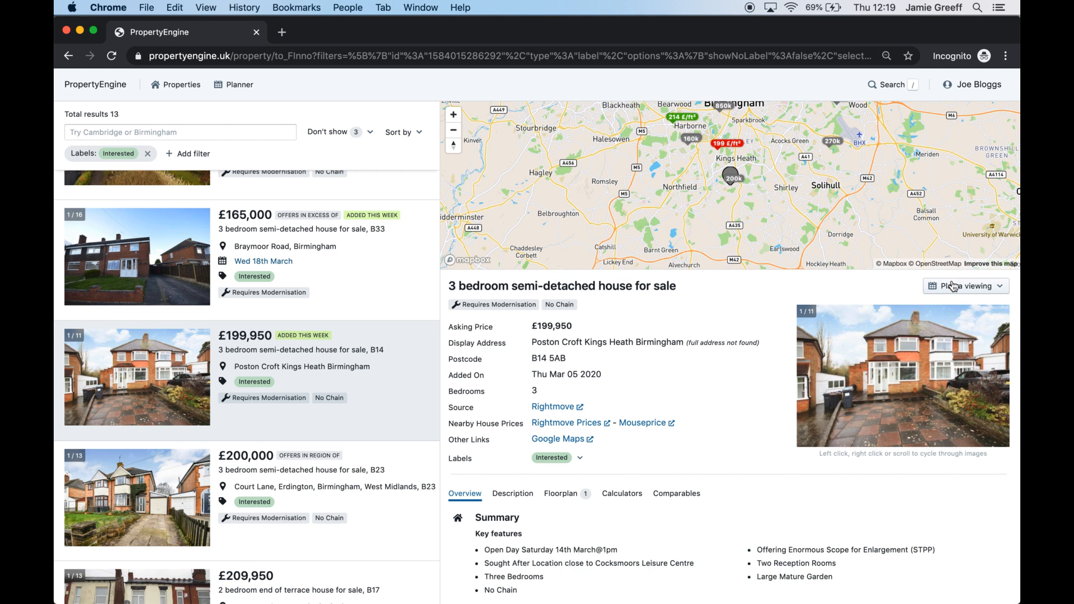
left_click(953, 286)
left_click(925, 388)
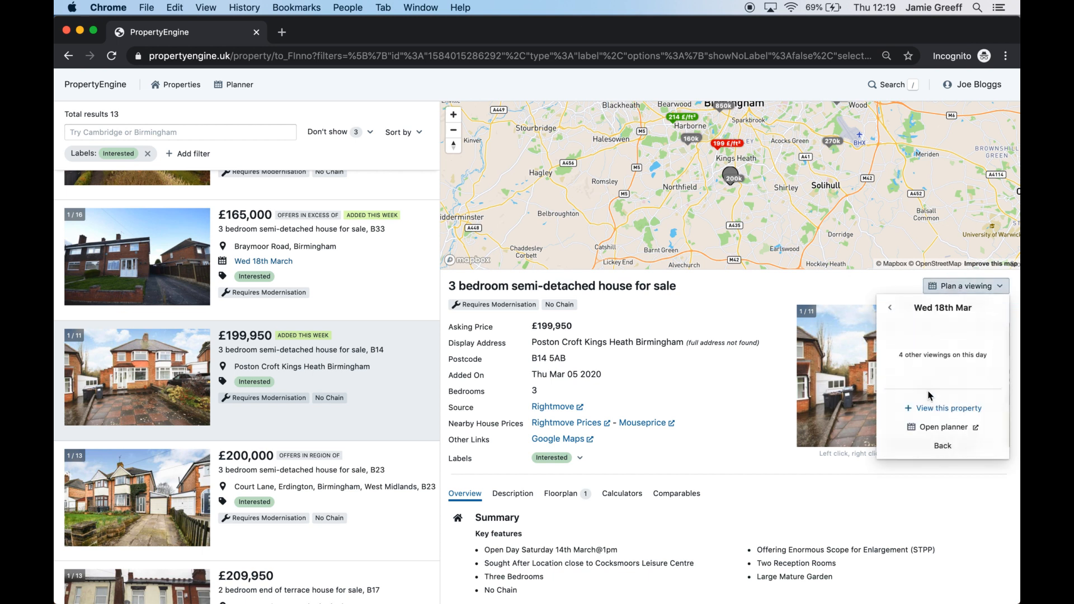
left_click(928, 413)
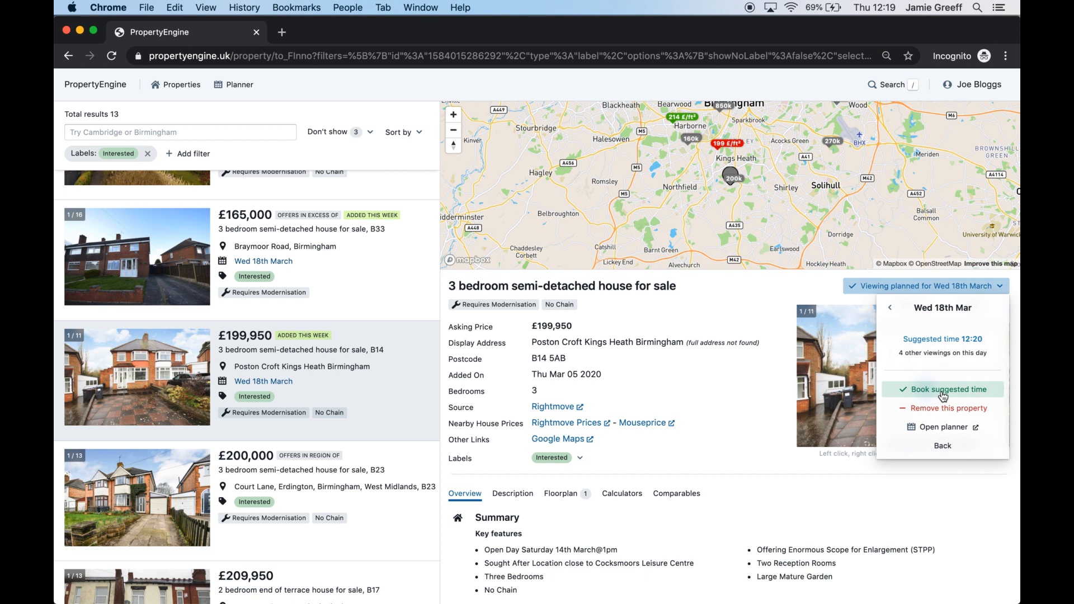
Plan a Wed 18 March viewing for the £200,000 Court Lane house
scroll(327, 450, "down", 2)
left_click(327, 448)
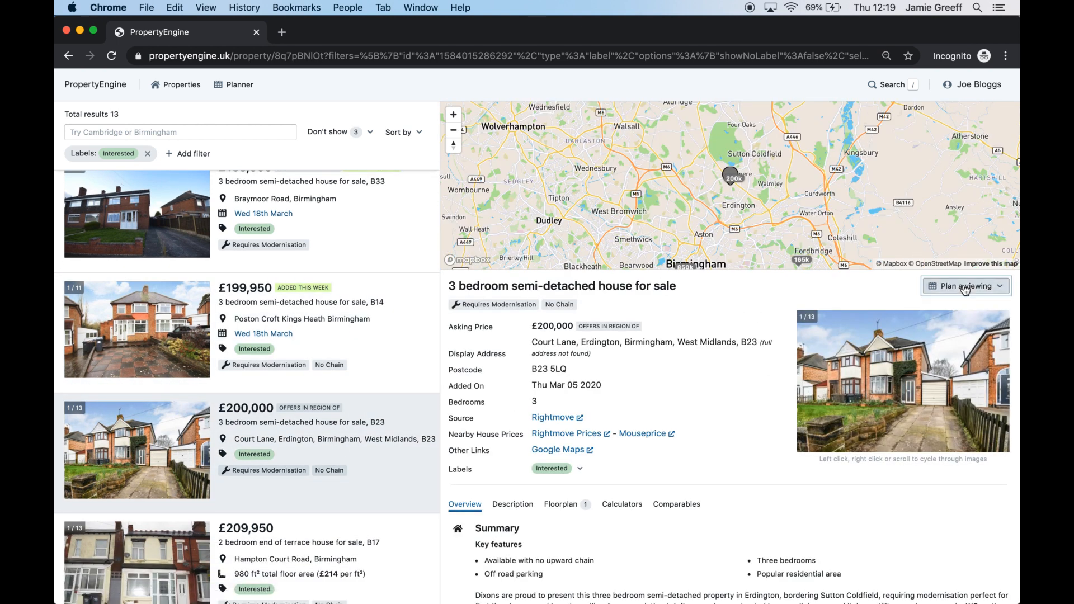
left_click(965, 290)
left_click(929, 390)
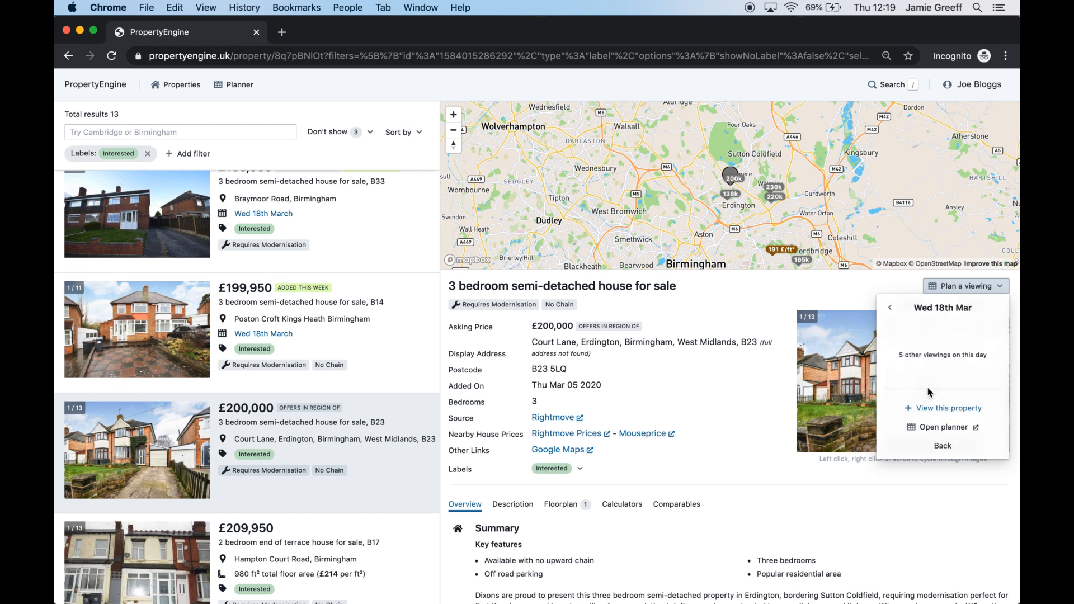
left_click(926, 405)
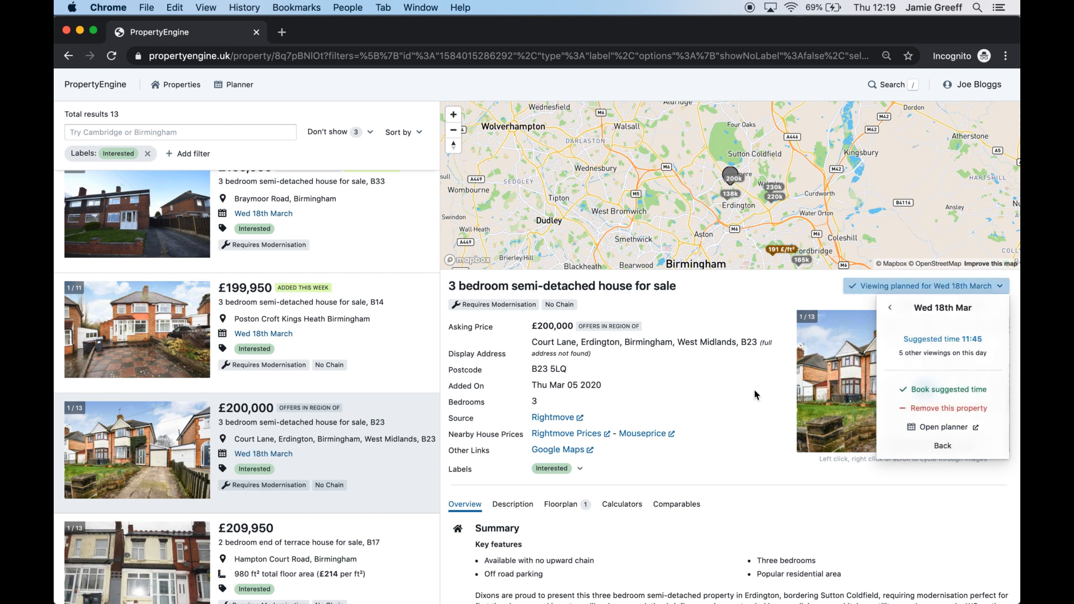
Plan a Wed 18 March viewing for the £220,000 Reservoir Road house and reopen the planner
scroll(376, 427, "down", 10)
left_click(376, 427)
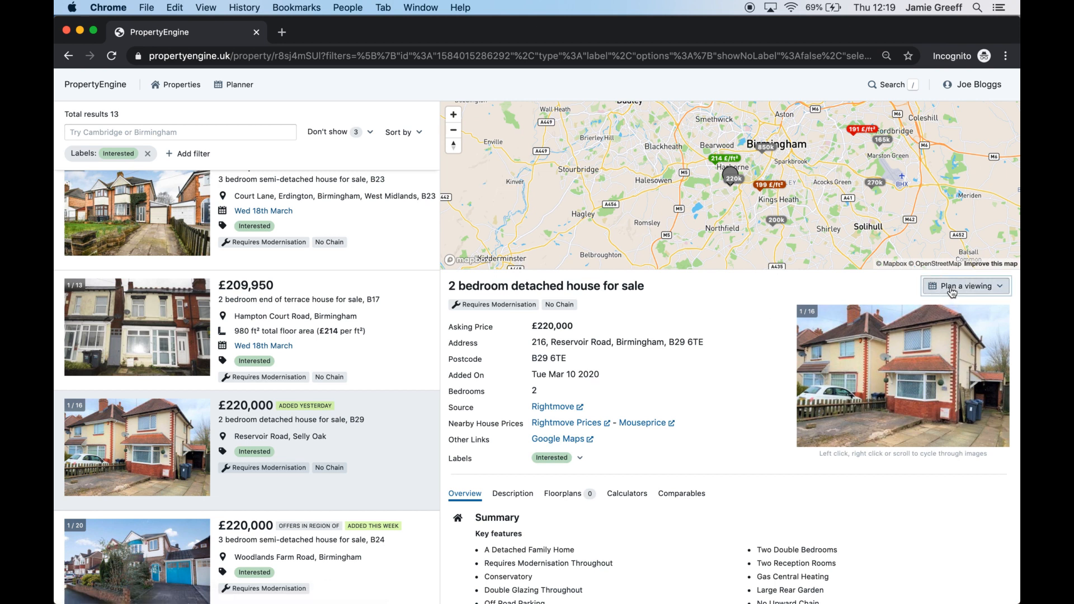
left_click(951, 290)
left_click(926, 387)
left_click(939, 409)
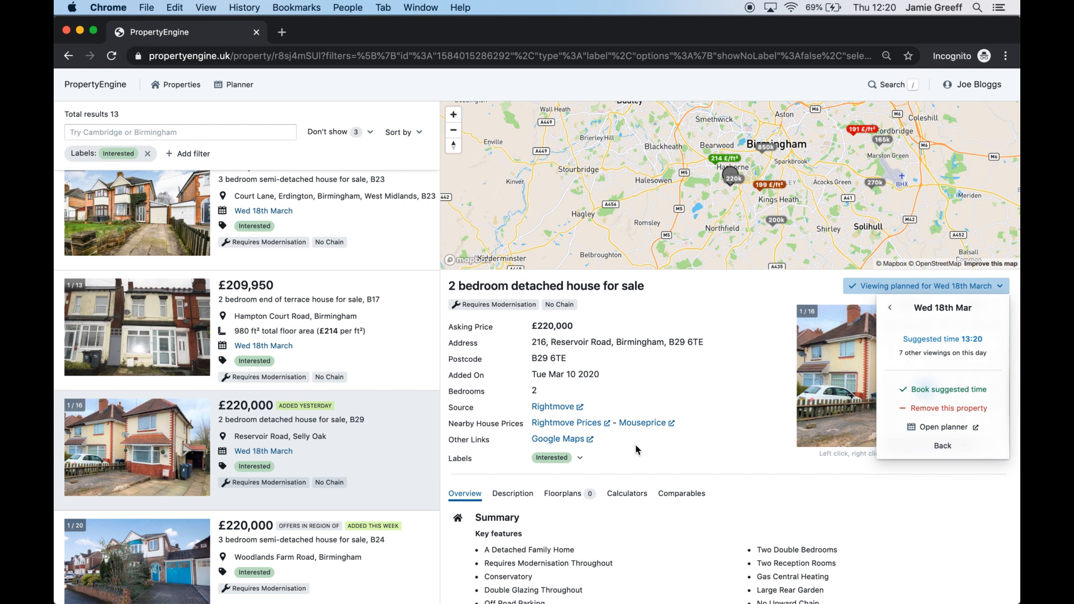
left_click(936, 434)
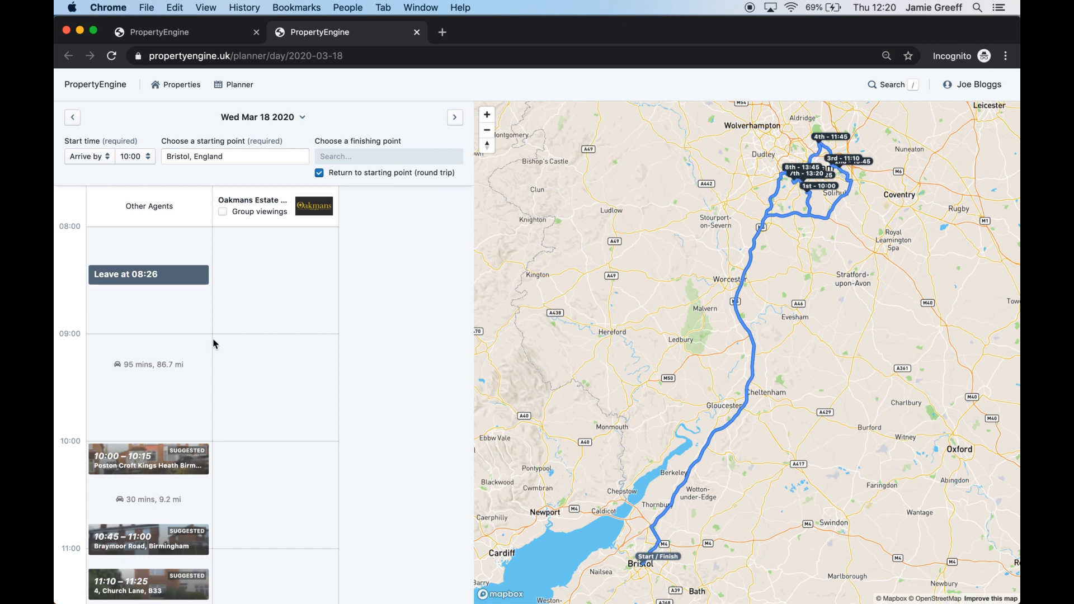
scroll(215, 343, "down", 10)
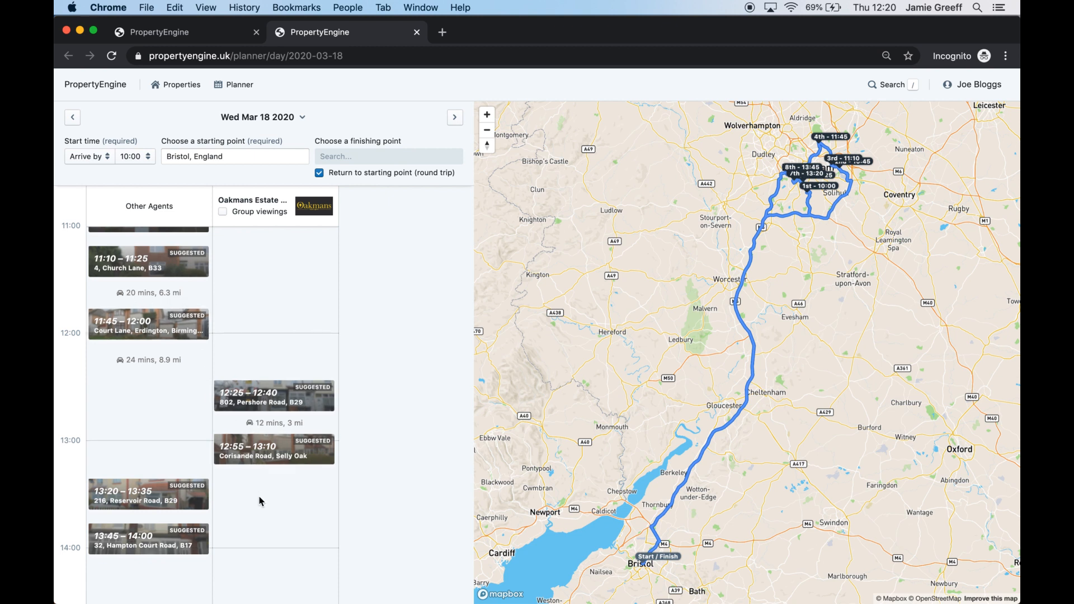
scroll(262, 501, "down", 3)
scroll(261, 501, "up", 10)
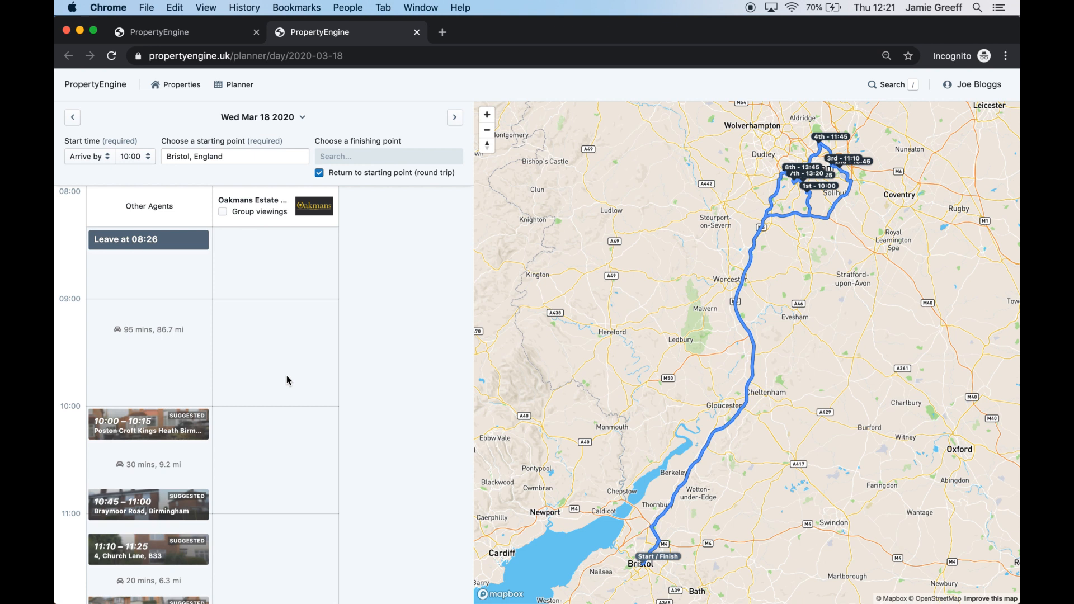
scroll(286, 375, "down", 3)
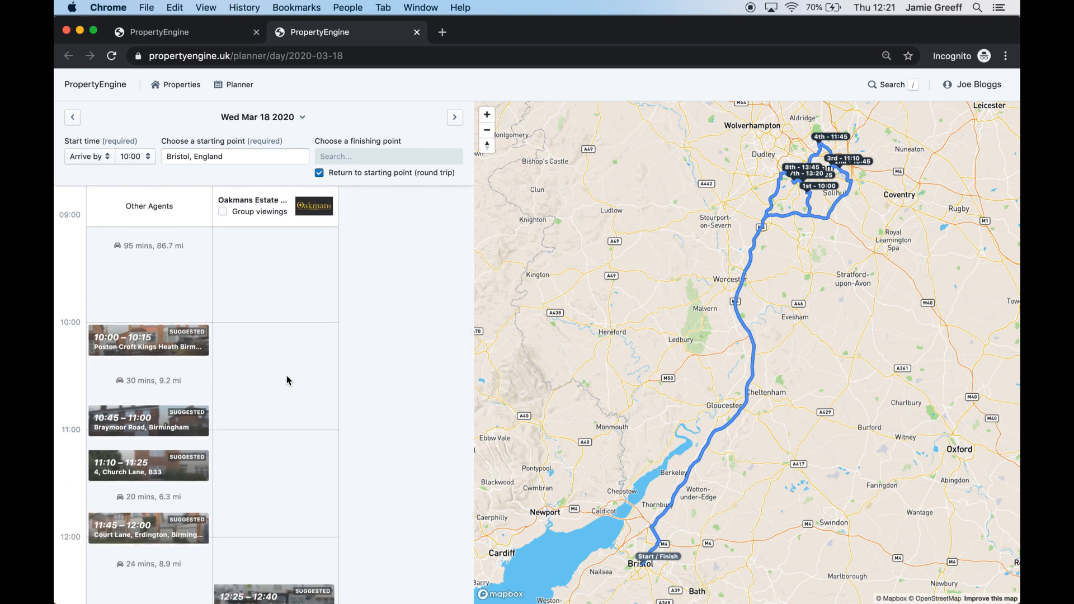
Book the Poston Croft viewing at its suggested 10:00–10:15 slot
left_click(152, 335)
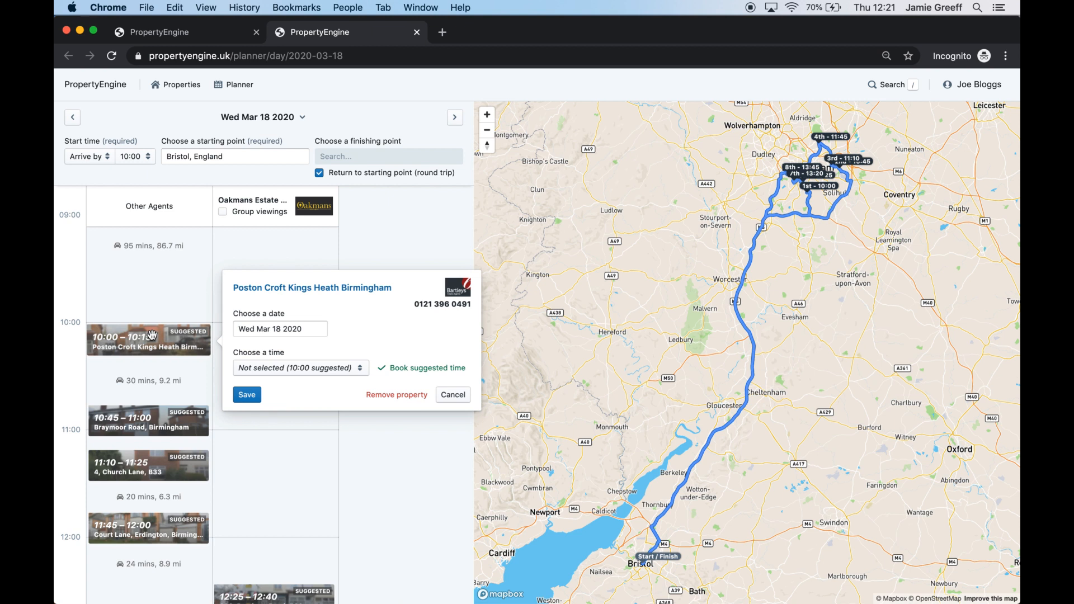
left_click(419, 374)
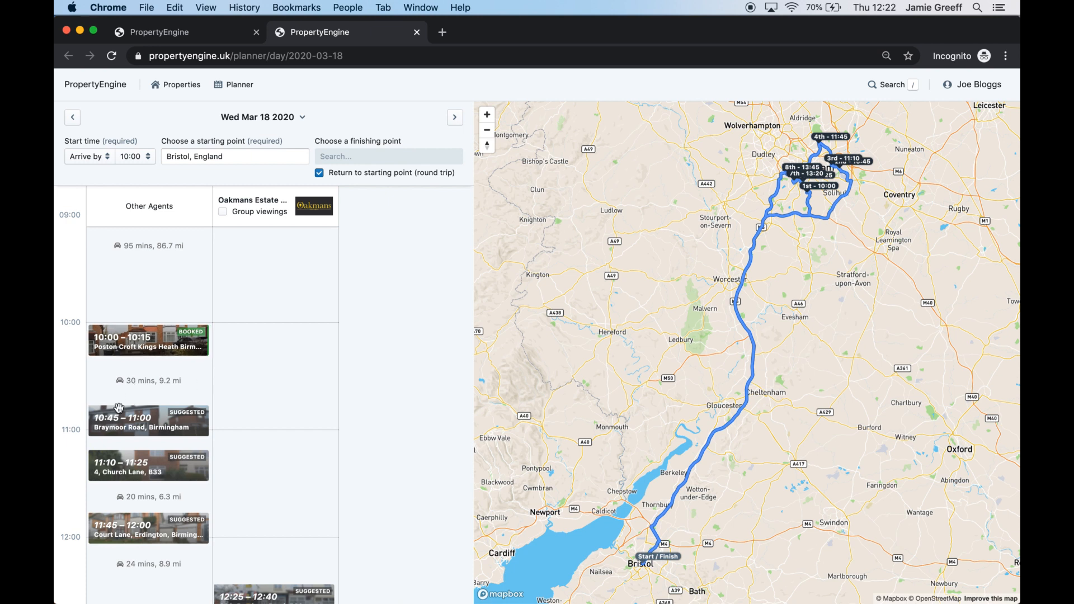
Book the Braymoor Road viewing at 11:50–12:05 instead of its suggested time
left_click(140, 417)
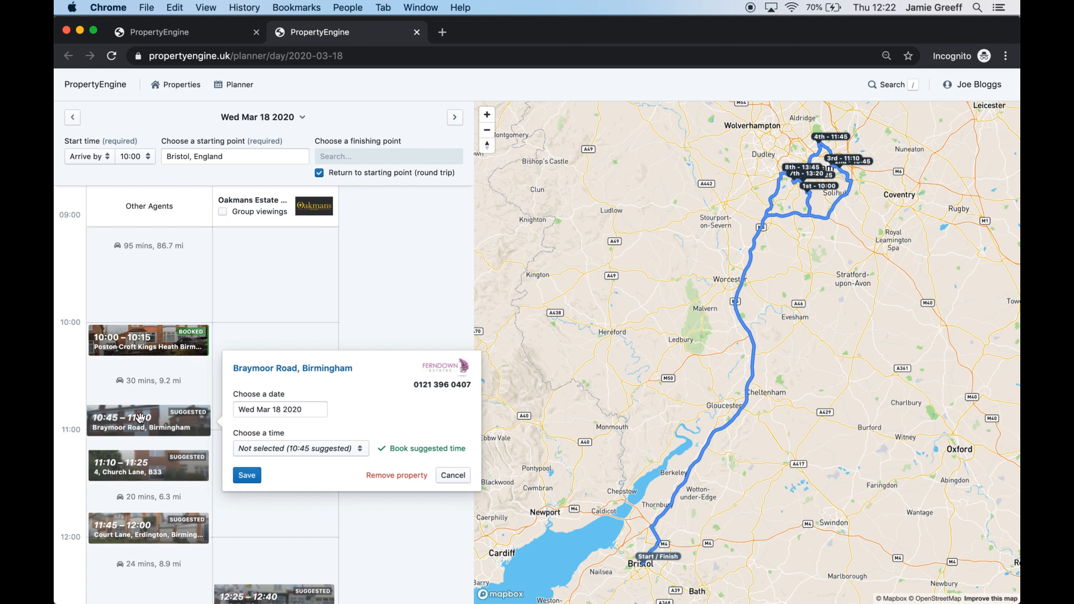
left_click(307, 448)
scroll(311, 384, "down", 10)
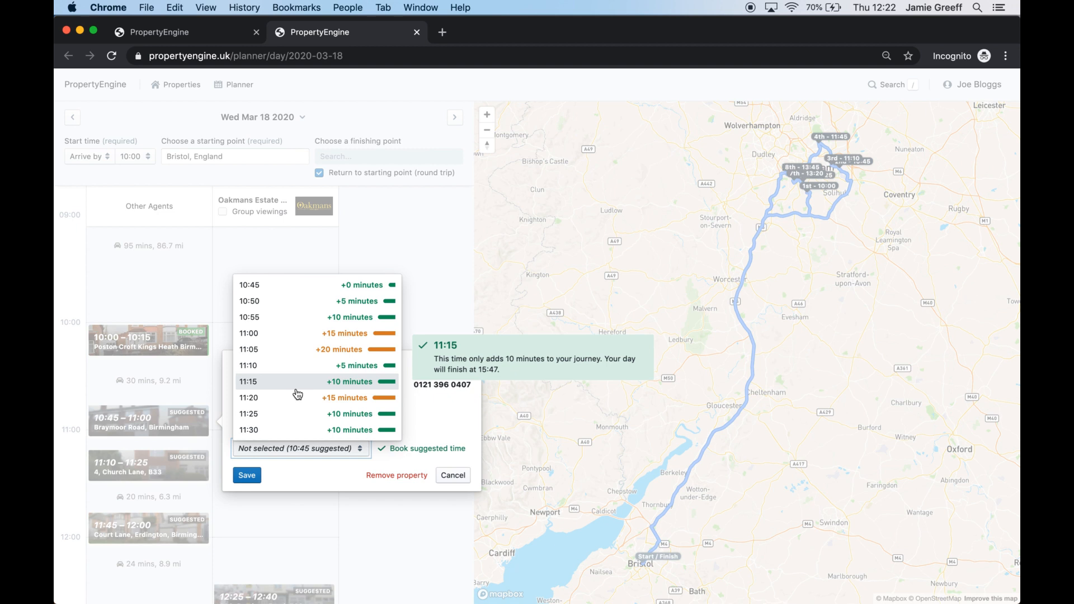
scroll(297, 395, "down", 10)
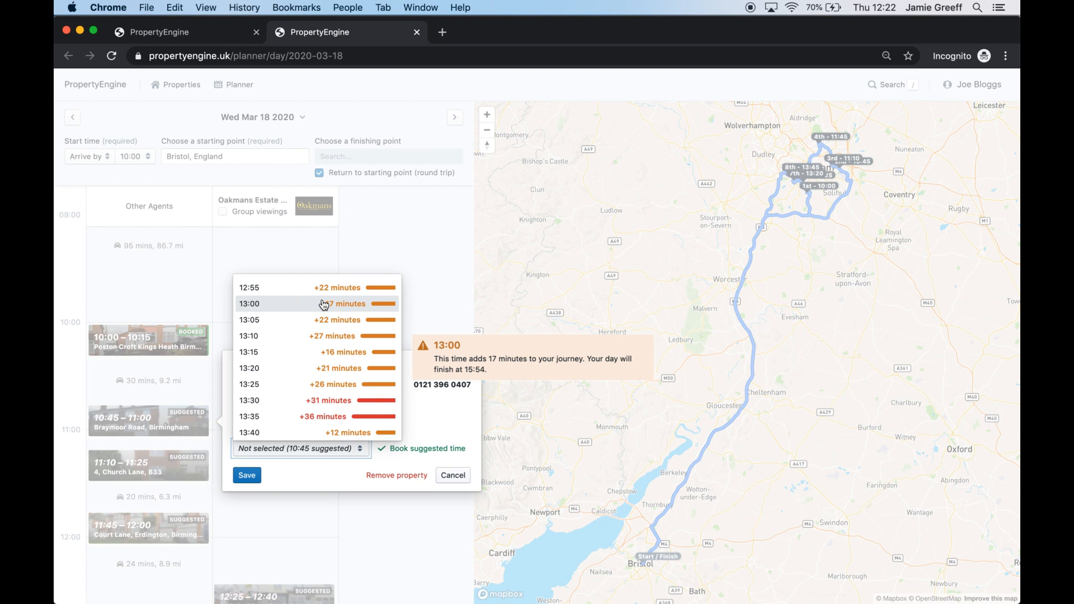
scroll(324, 305, "up", 7)
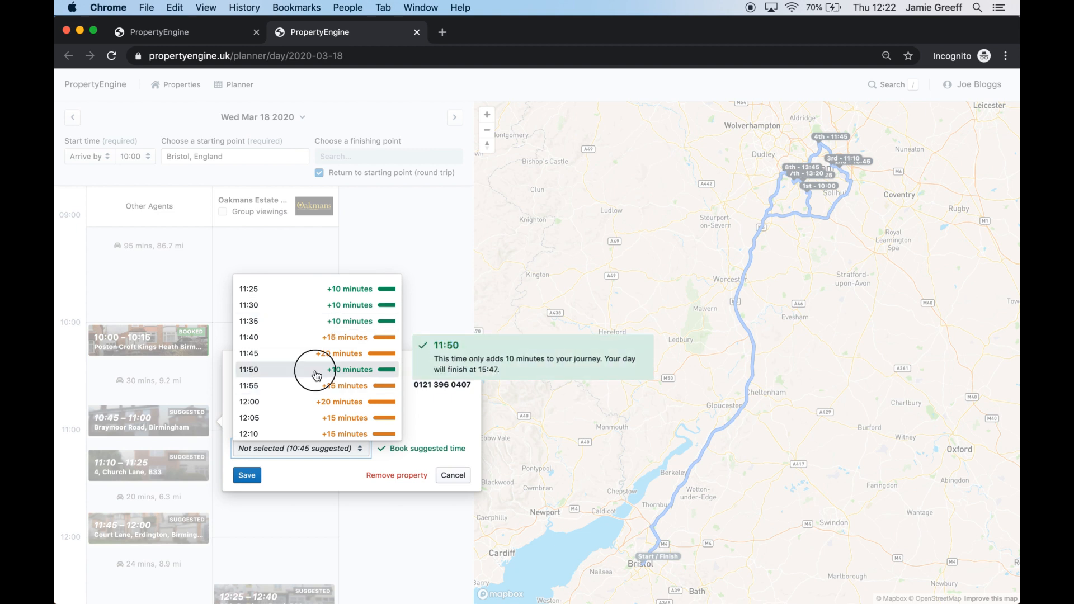
left_click(315, 371)
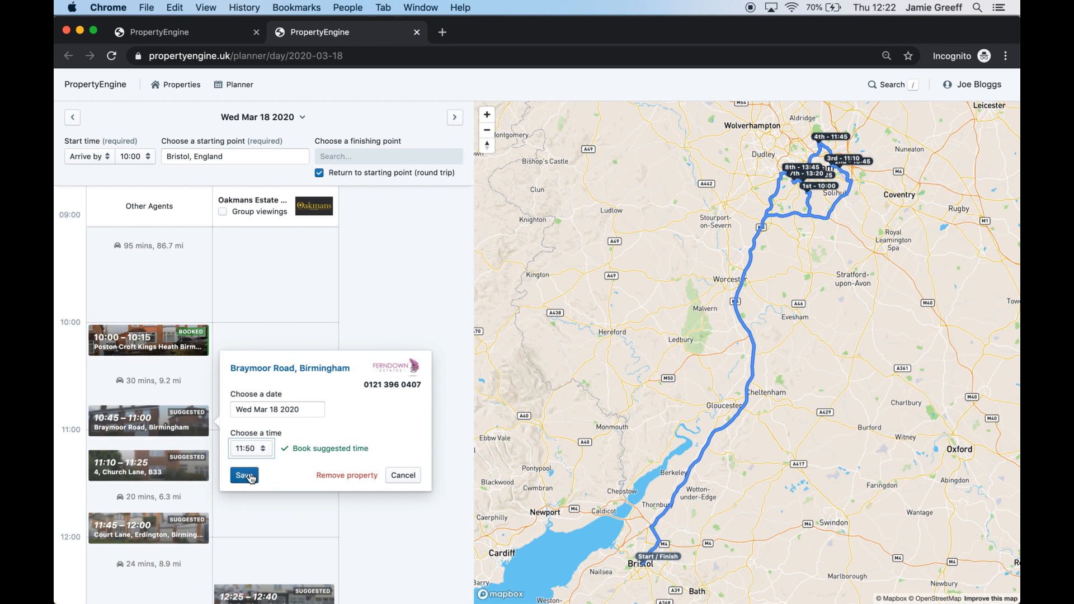
left_click(245, 476)
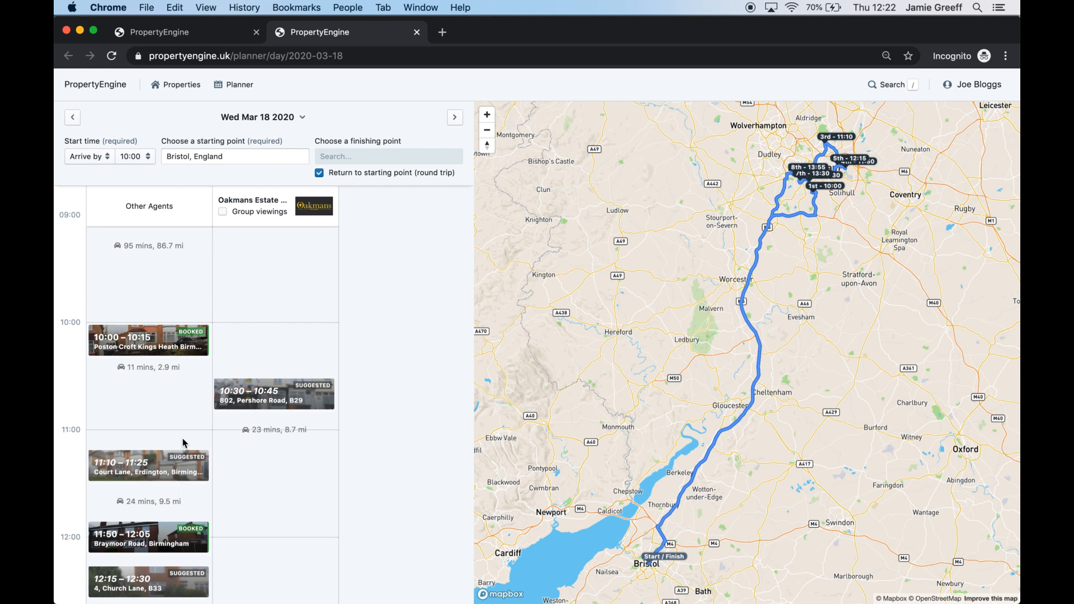
scroll(185, 443, "down", 3)
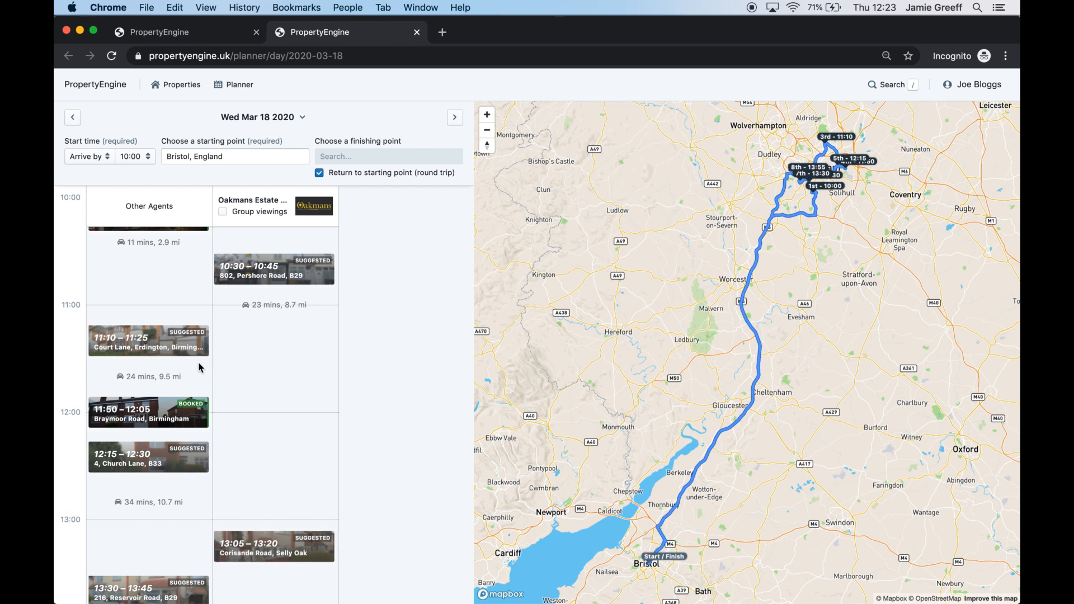
scroll(160, 311, "up", 2)
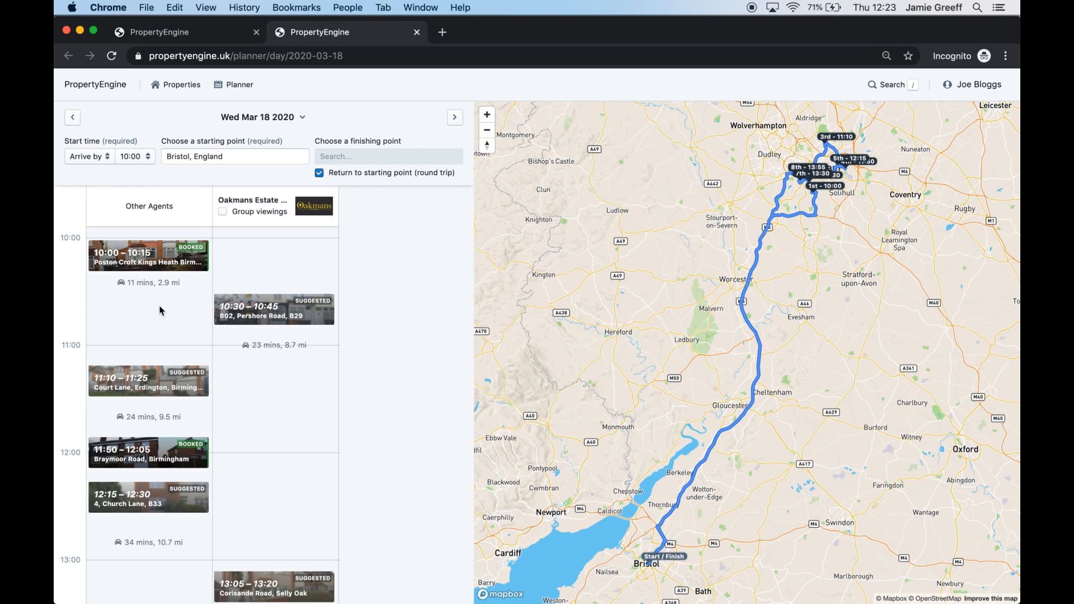
mouse_move(231, 214)
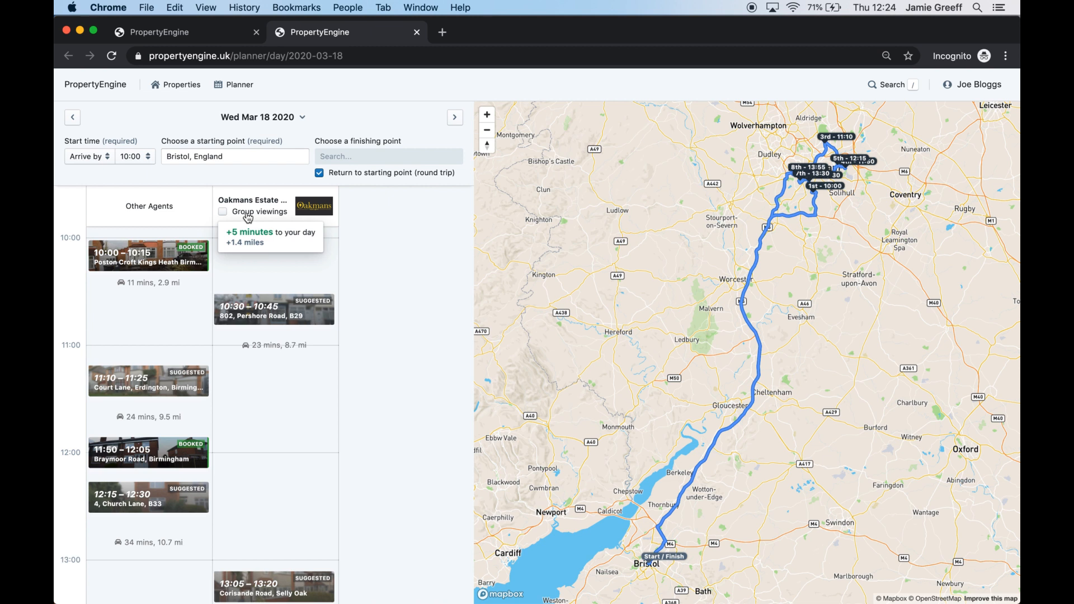
Turn on Group viewings for Oakmans Estate, moving Corisande Road to 10:35 and Pershore Road to 11:05
left_click(248, 219)
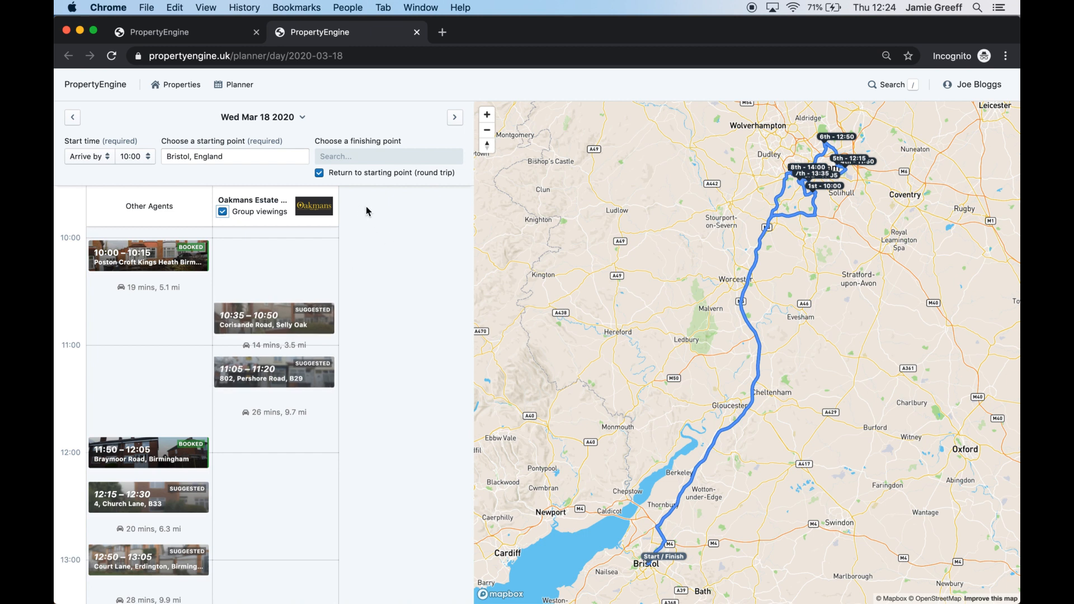
scroll(162, 376, "up", 3)
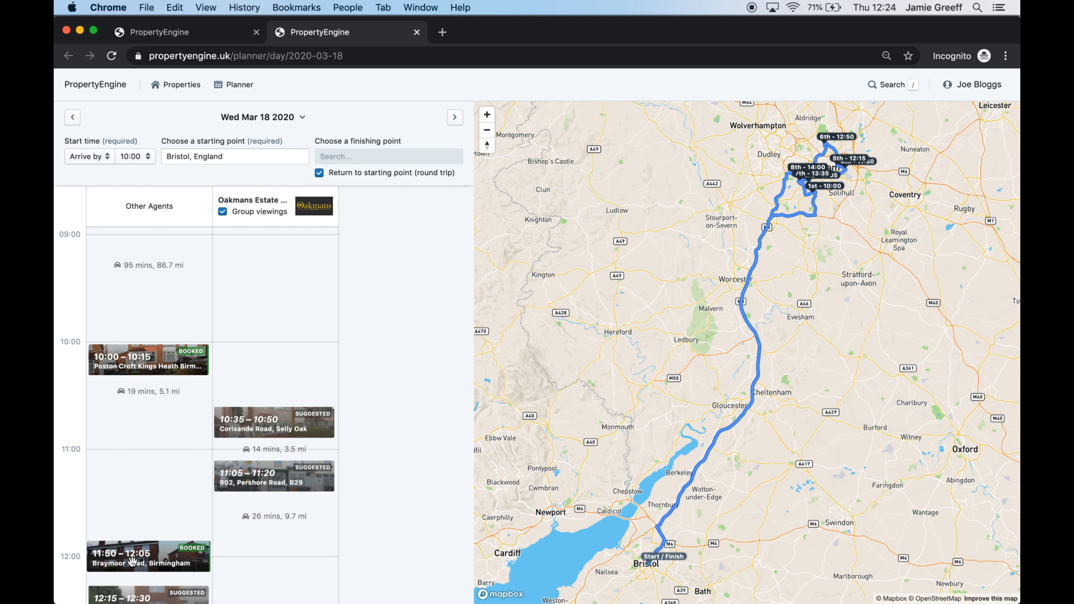
scroll(140, 507, "down", 2)
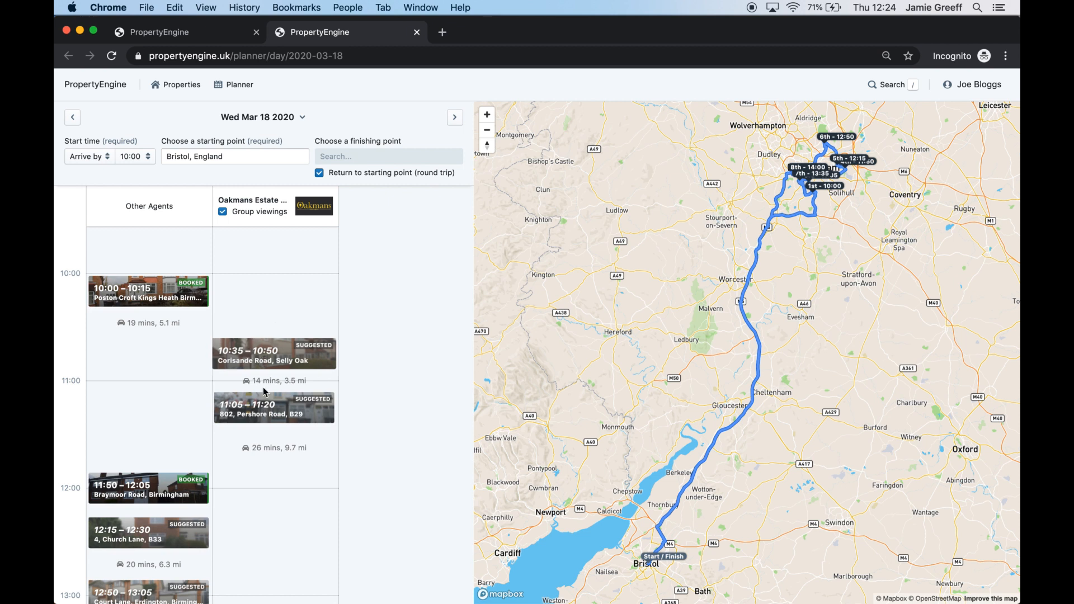
left_click(278, 351)
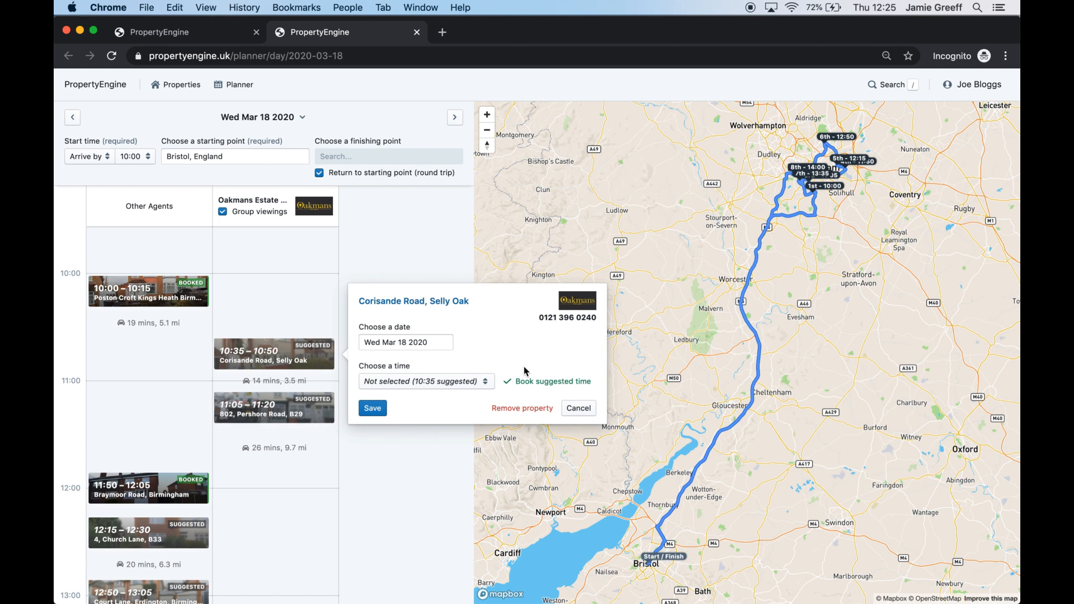
left_click(579, 407)
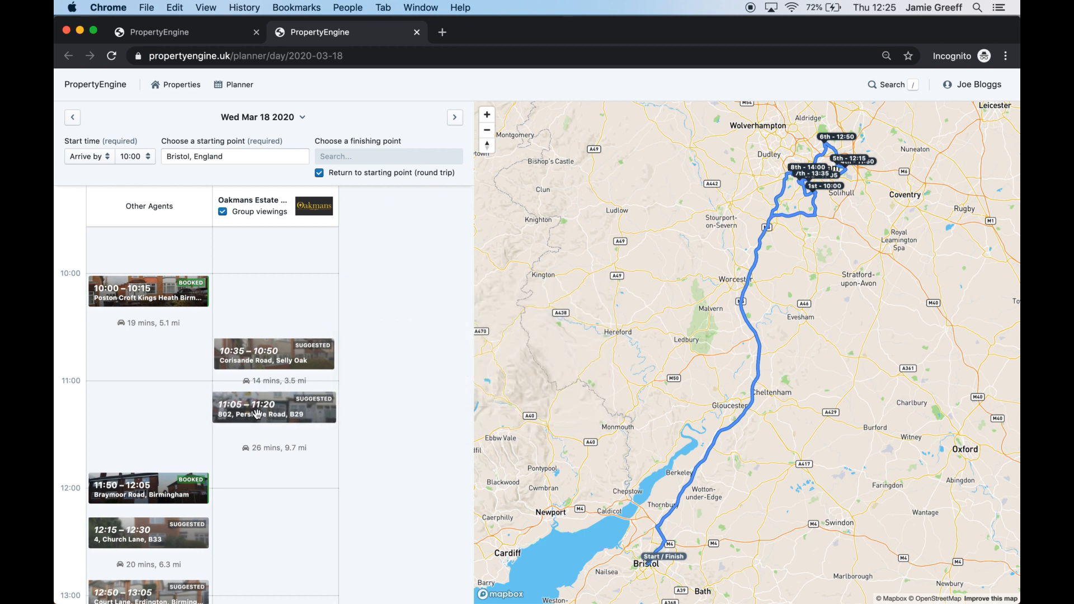
left_click(309, 415)
left_click(421, 436)
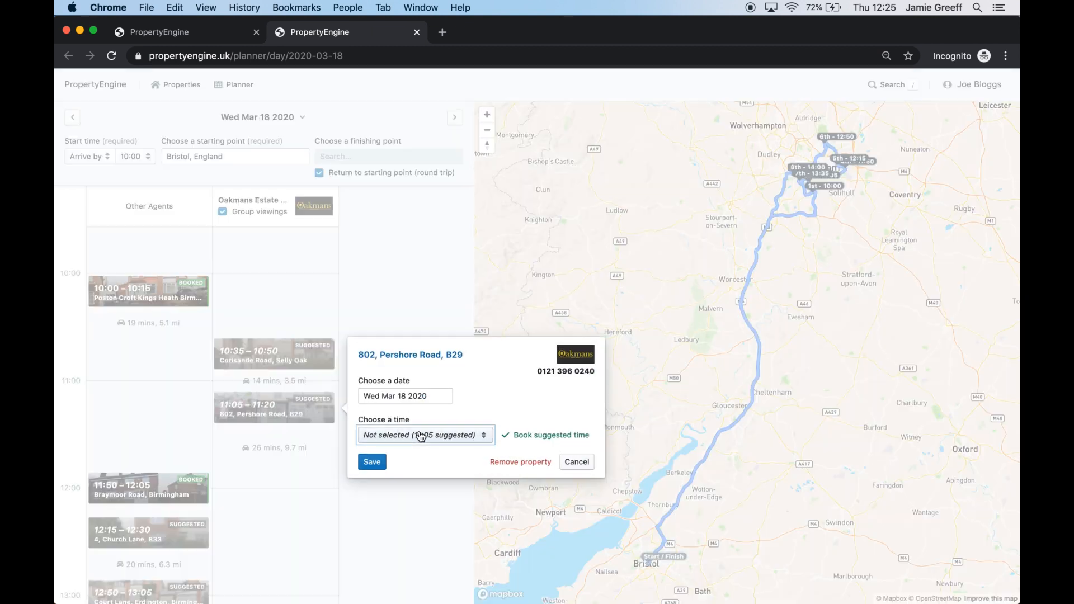
scroll(423, 332, "down", 3)
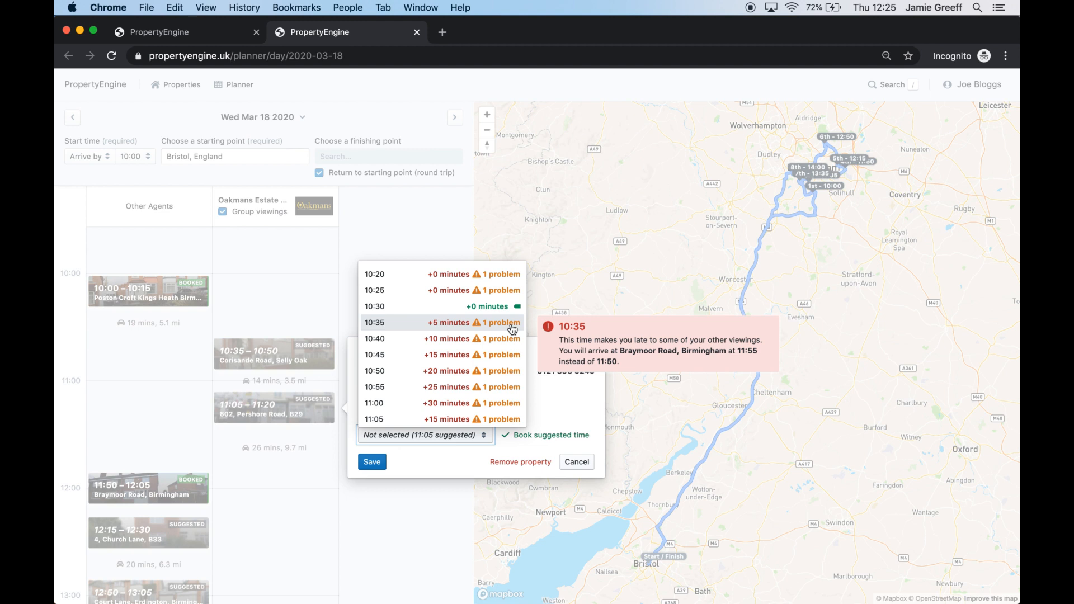
left_click(433, 325)
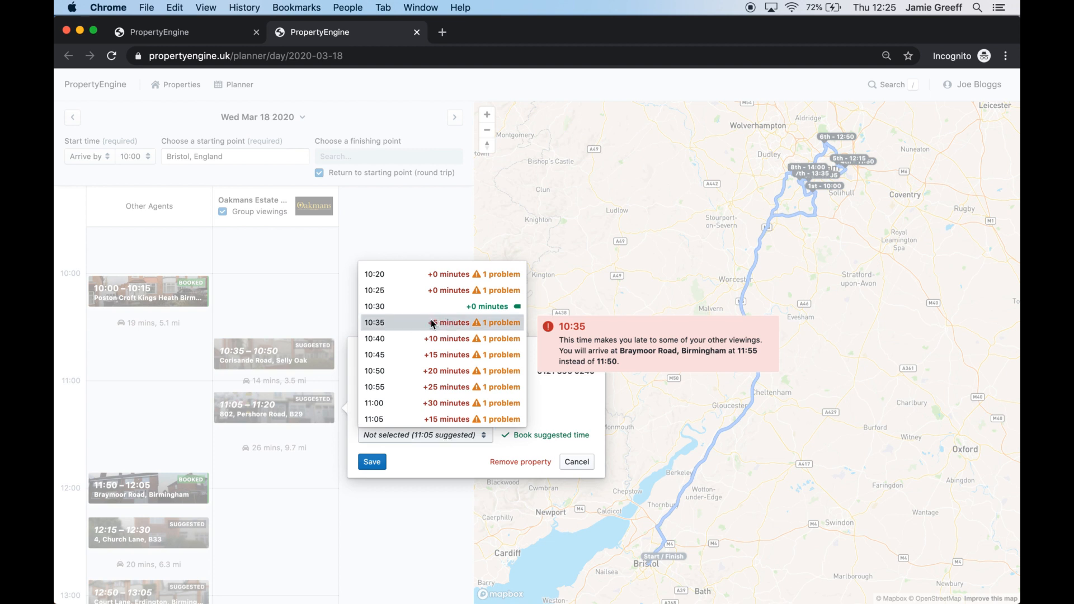
left_click(369, 463)
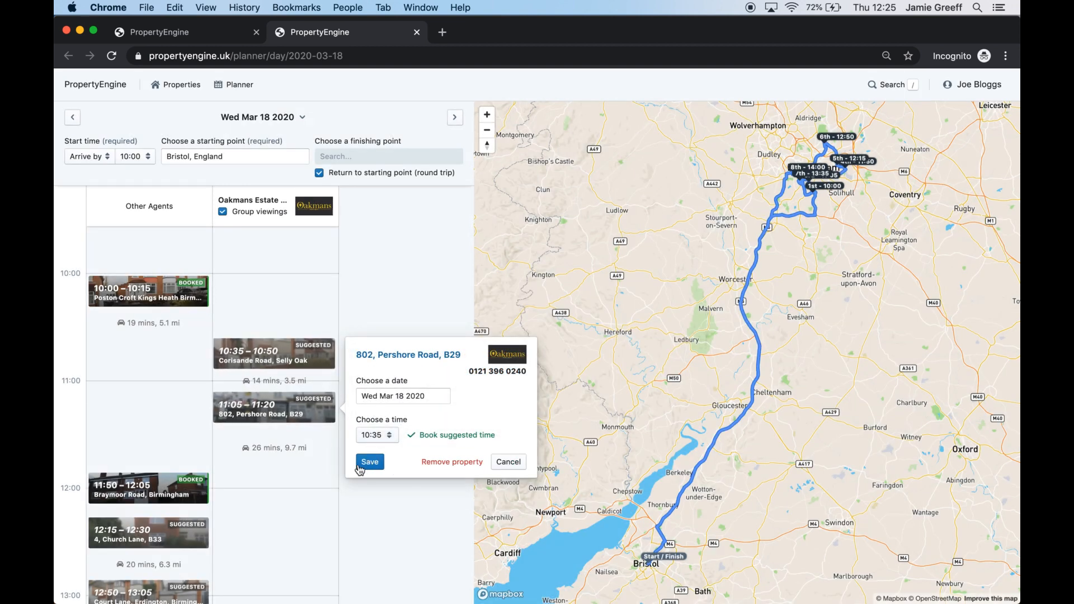
left_click(361, 464)
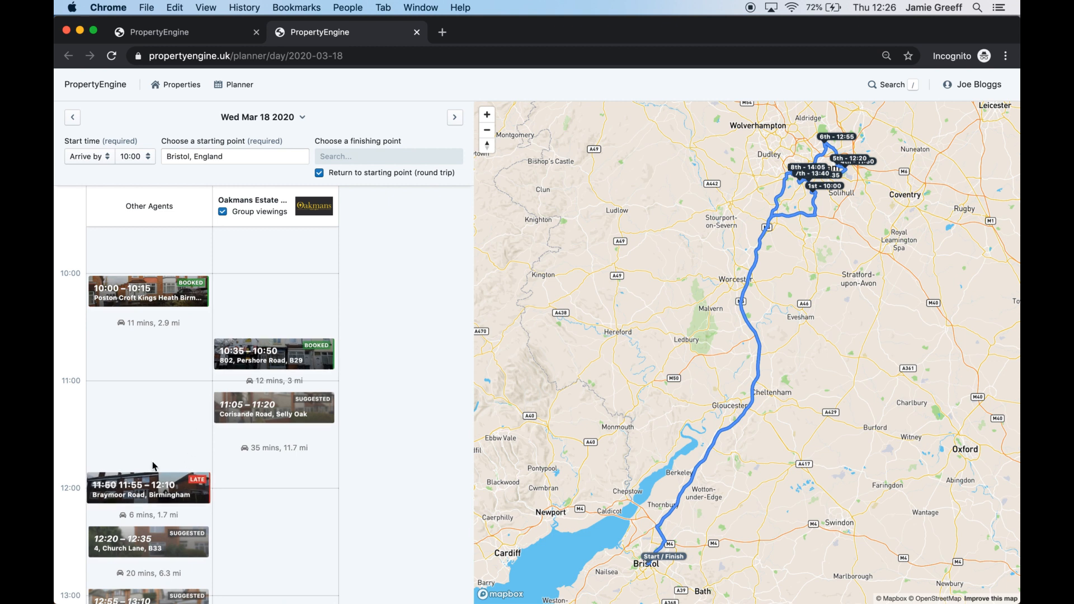
left_click(274, 354)
left_click(368, 385)
scroll(401, 499, "down", 5)
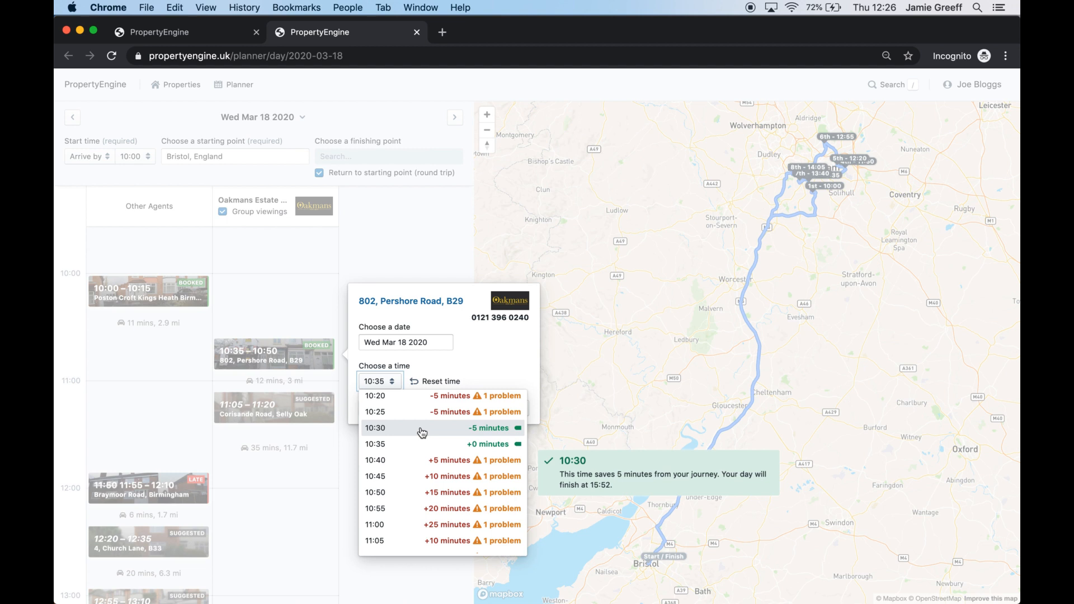
left_click(422, 432)
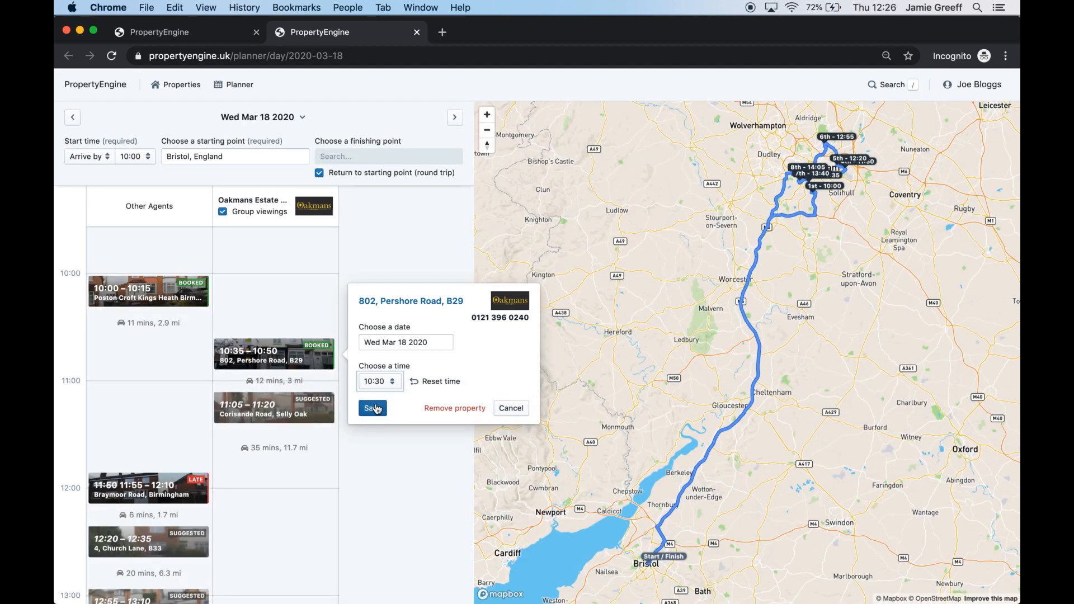
left_click(375, 407)
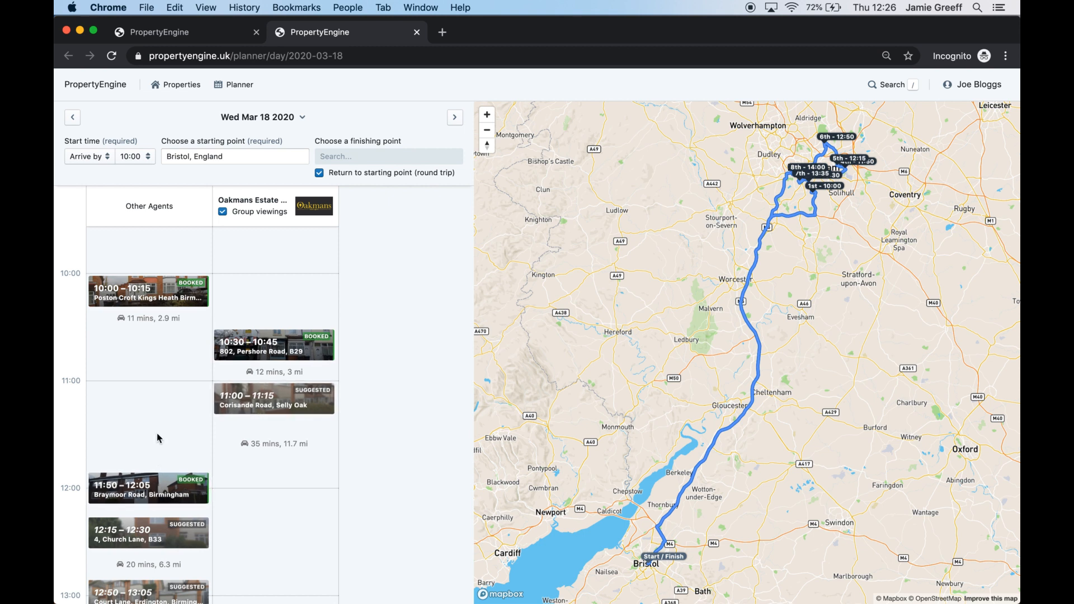
left_click(280, 399)
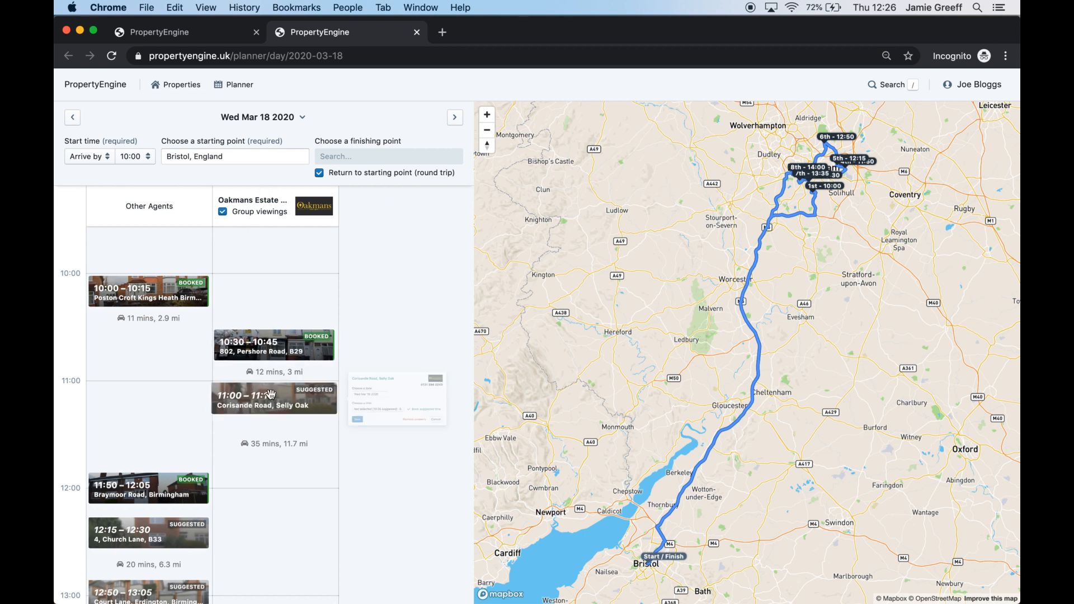
left_click(532, 430)
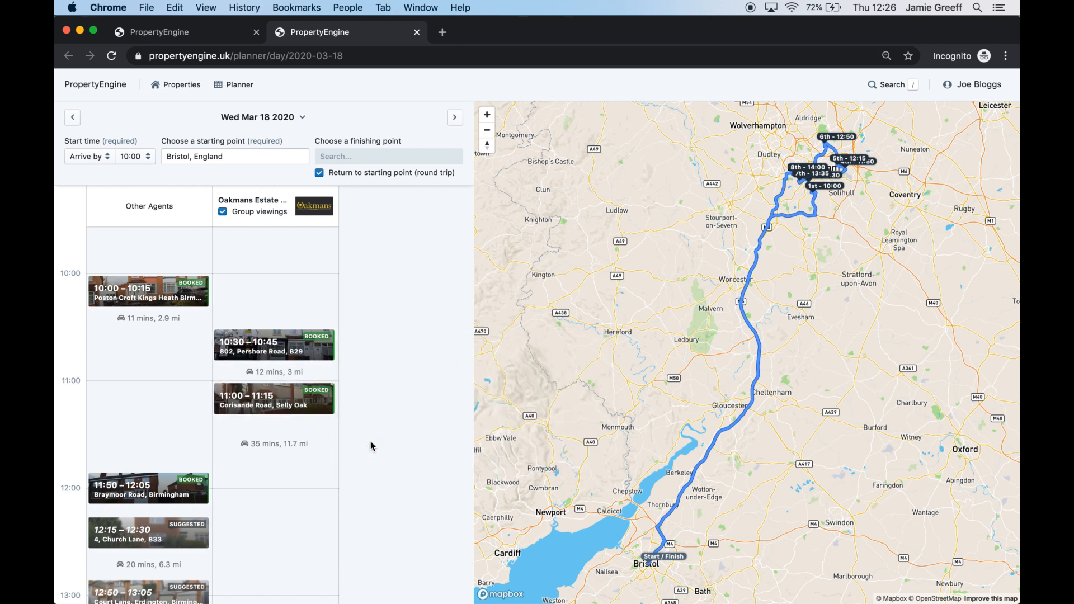
scroll(371, 445, "down", 5)
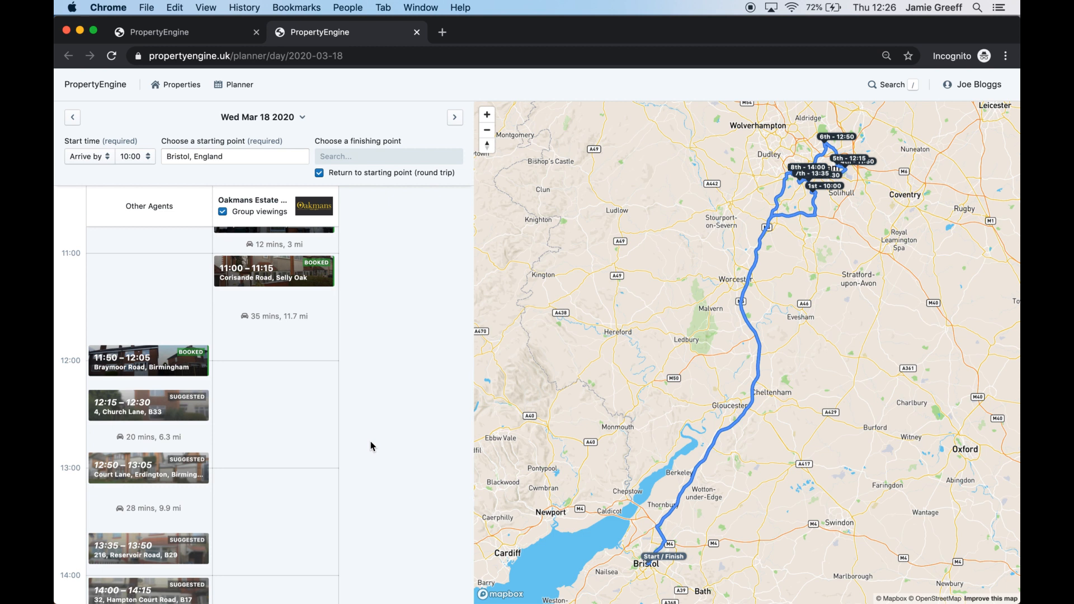
left_click(148, 406)
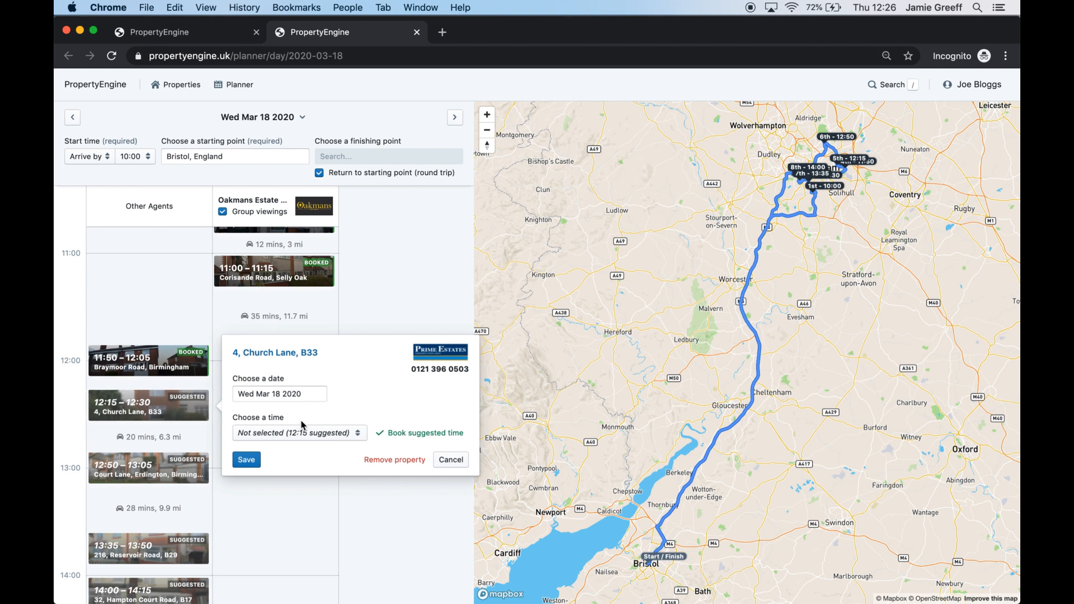
left_click(416, 433)
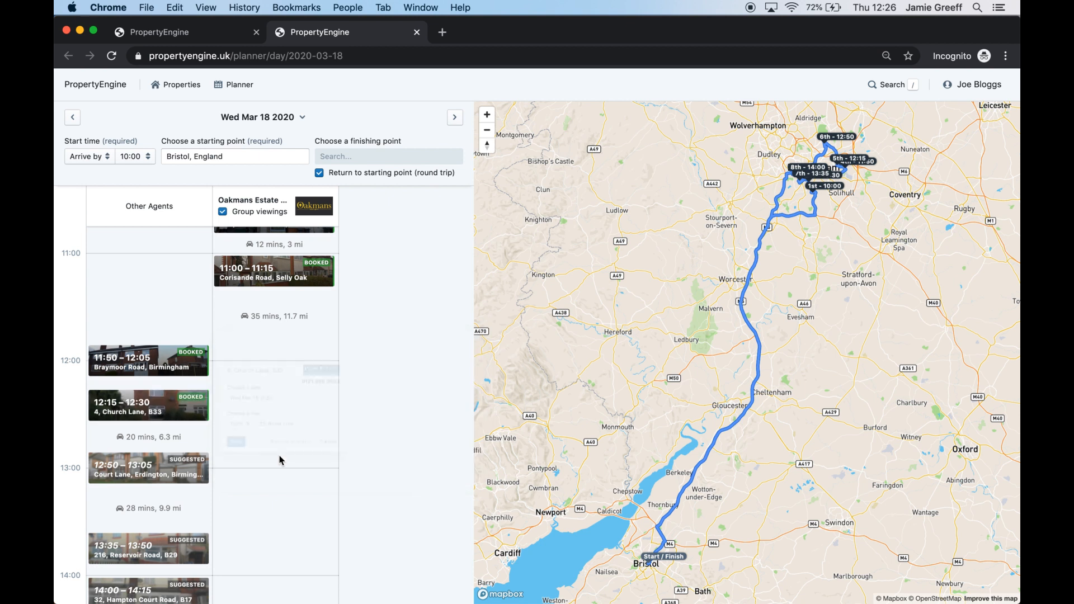
left_click(179, 473)
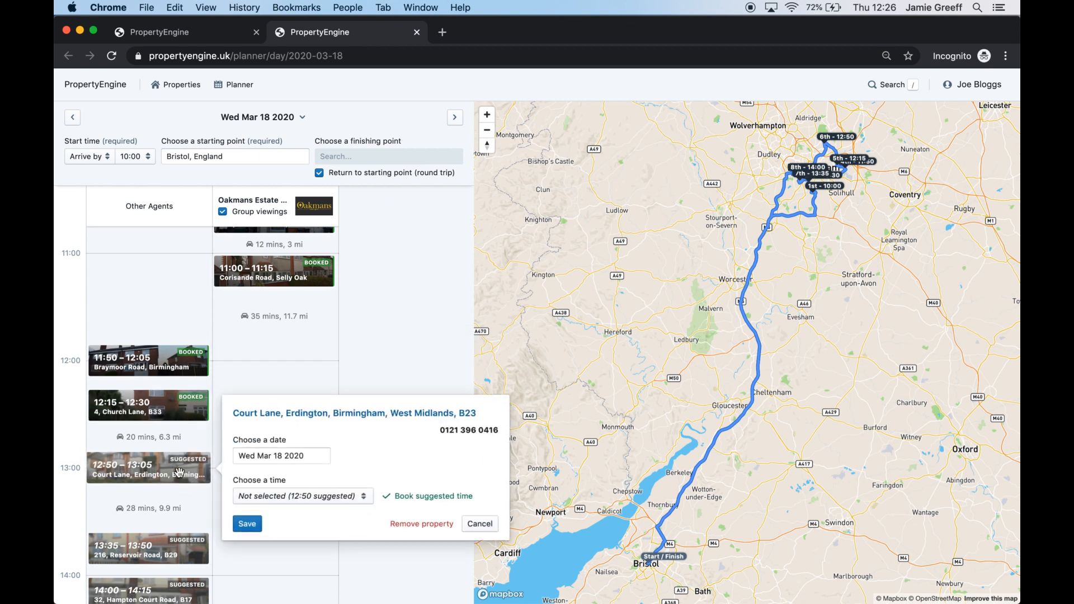
left_click(279, 496)
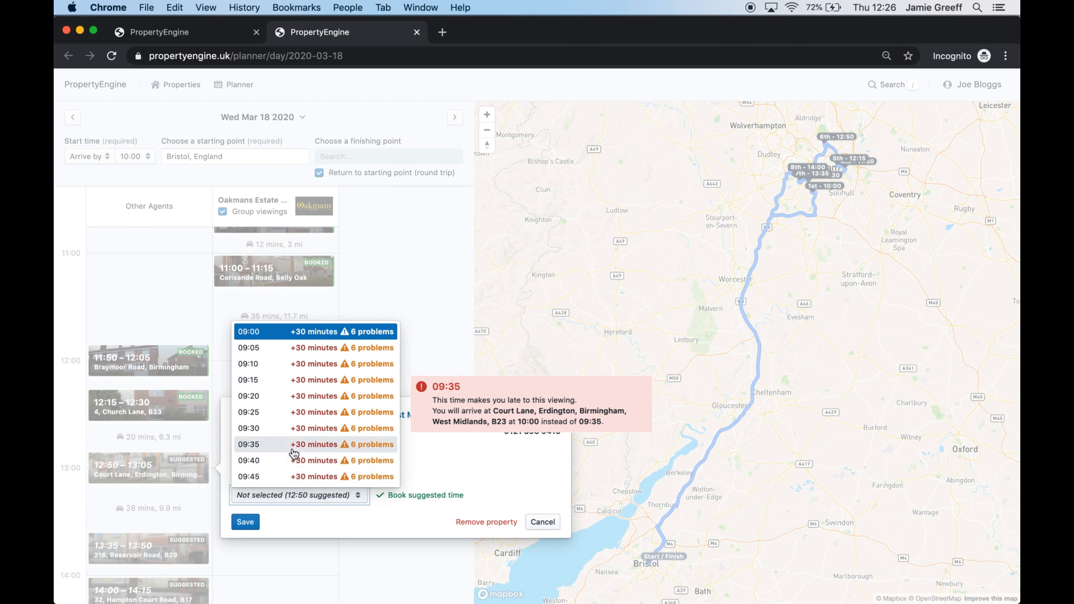
scroll(294, 454, "down", 15)
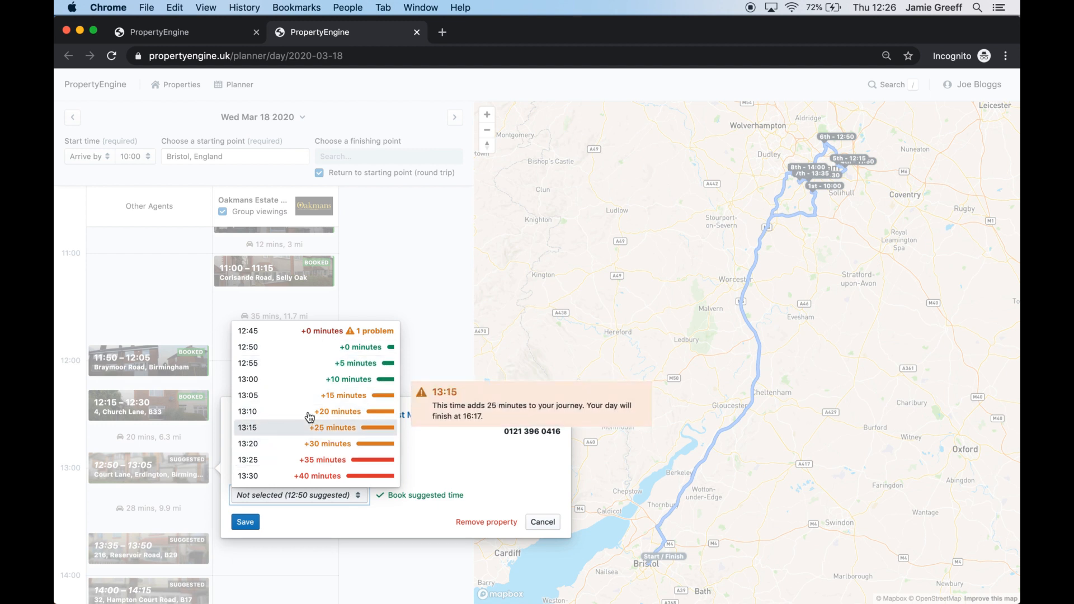
scroll(297, 420, "up", 5)
scroll(298, 418, "up", 1)
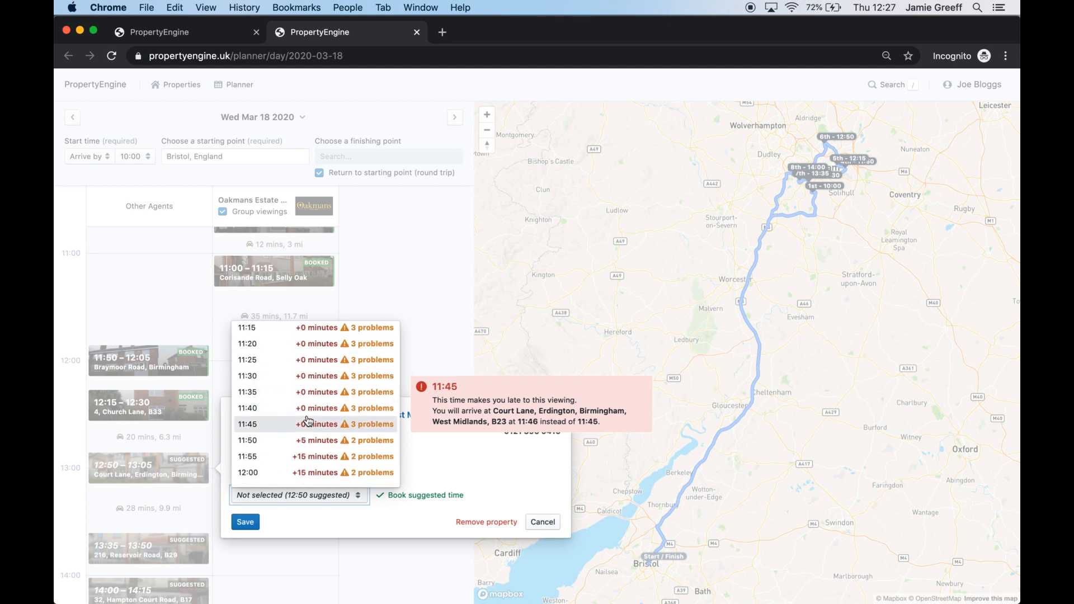
scroll(289, 380, "up", 2)
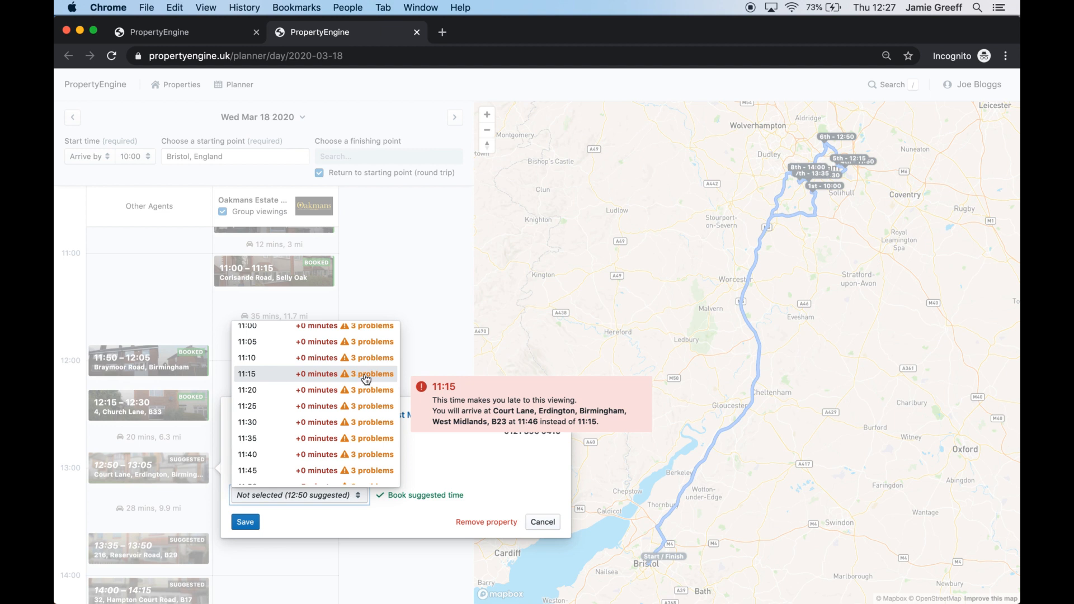
scroll(346, 397, "down", 3)
scroll(329, 414, "up", 1)
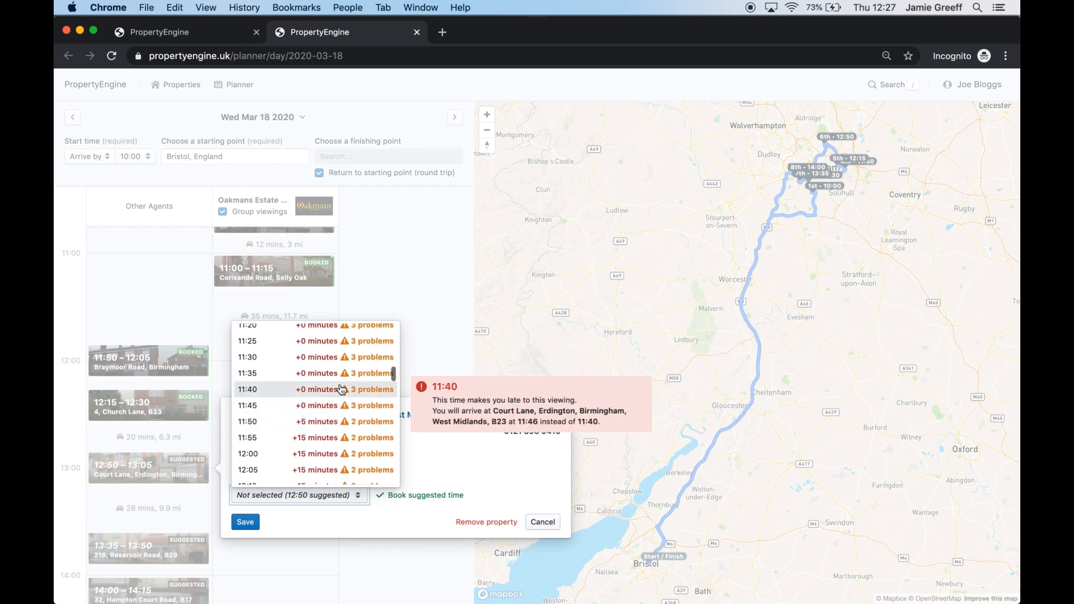
scroll(326, 417, "down", 6)
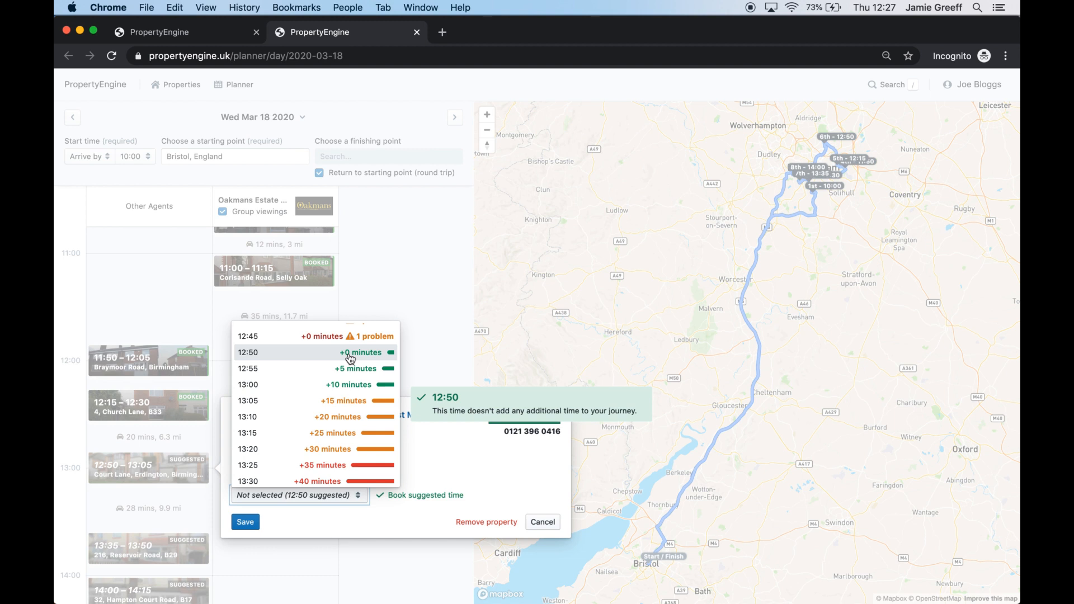
scroll(301, 463, "down", 2)
scroll(304, 461, "down", 4)
scroll(310, 460, "up", 5)
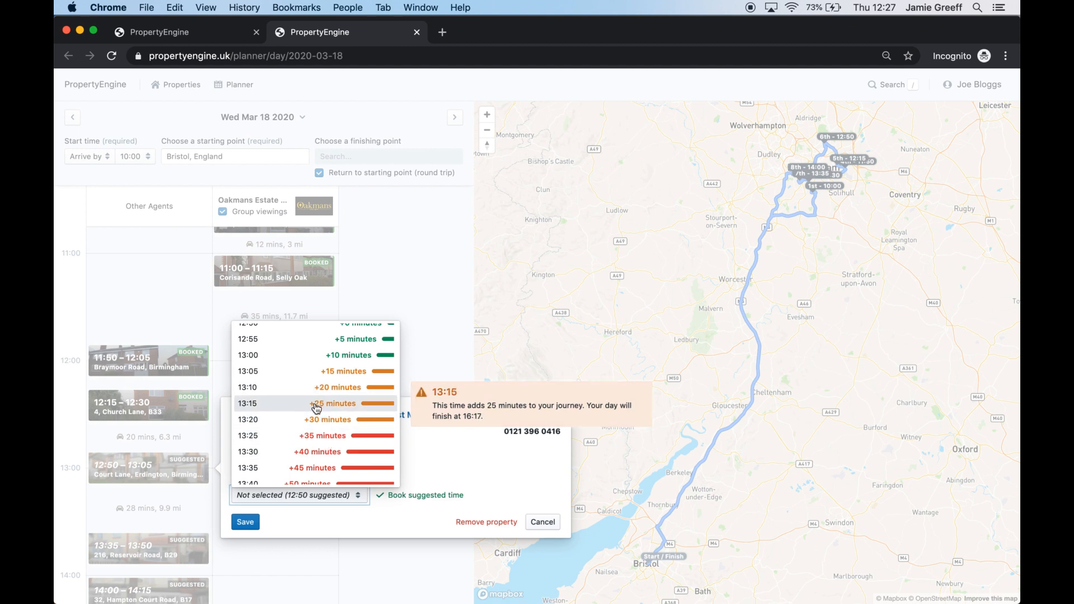
left_click(317, 407)
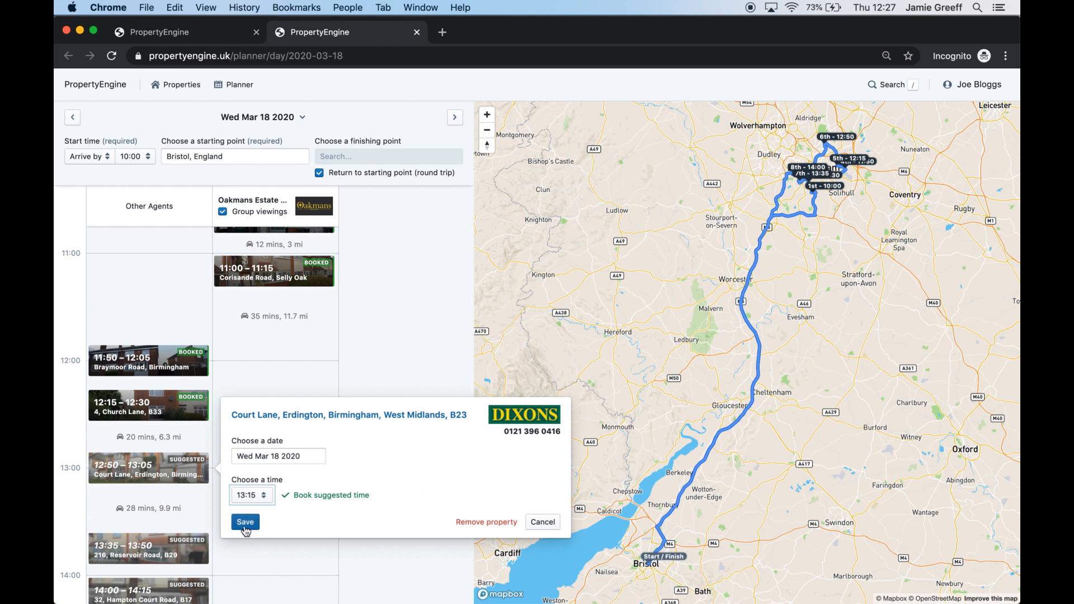
left_click(246, 523)
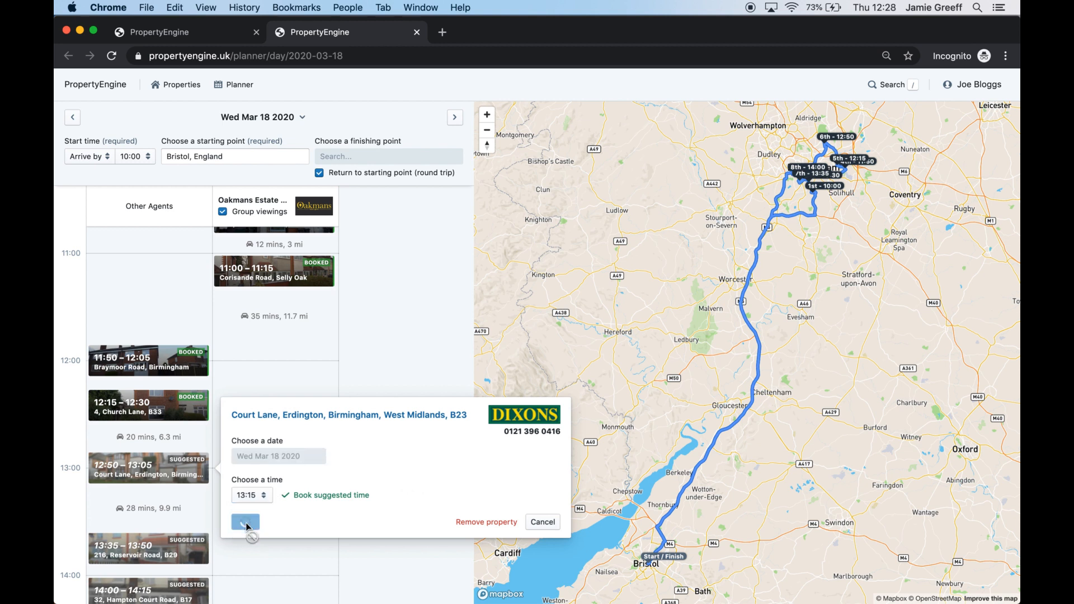
scroll(250, 526, "down", 3)
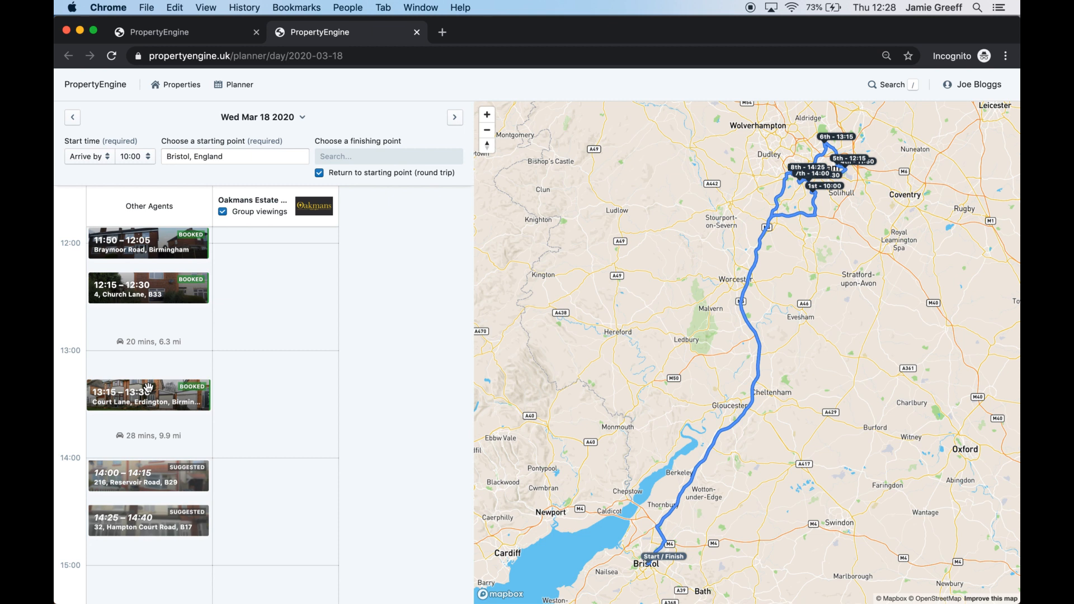
scroll(148, 391, "down", 2)
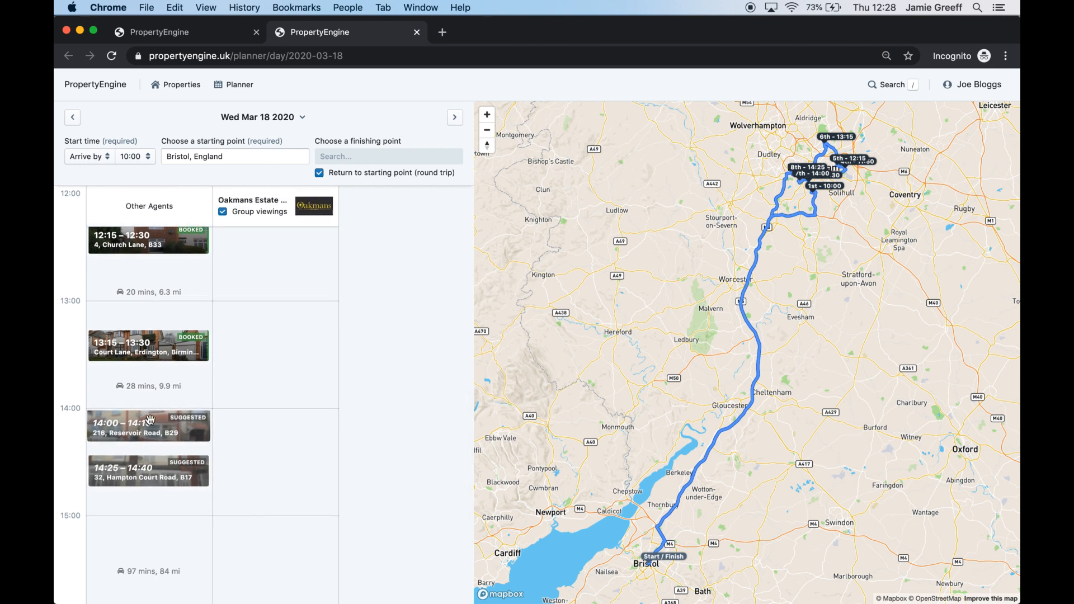
left_click(123, 429)
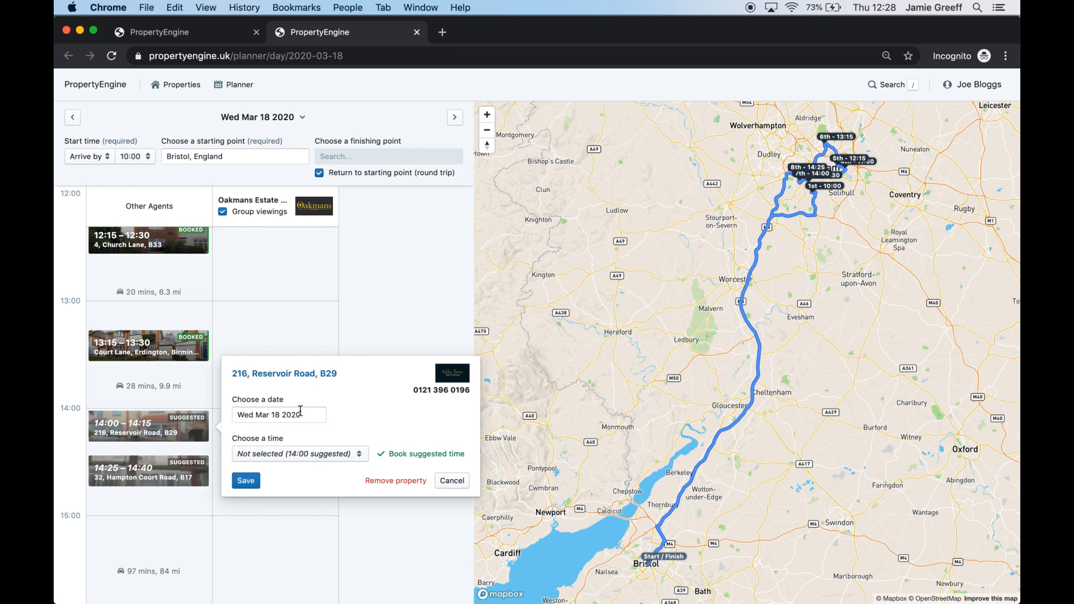
left_click(300, 414)
left_click(295, 354)
left_click(313, 453)
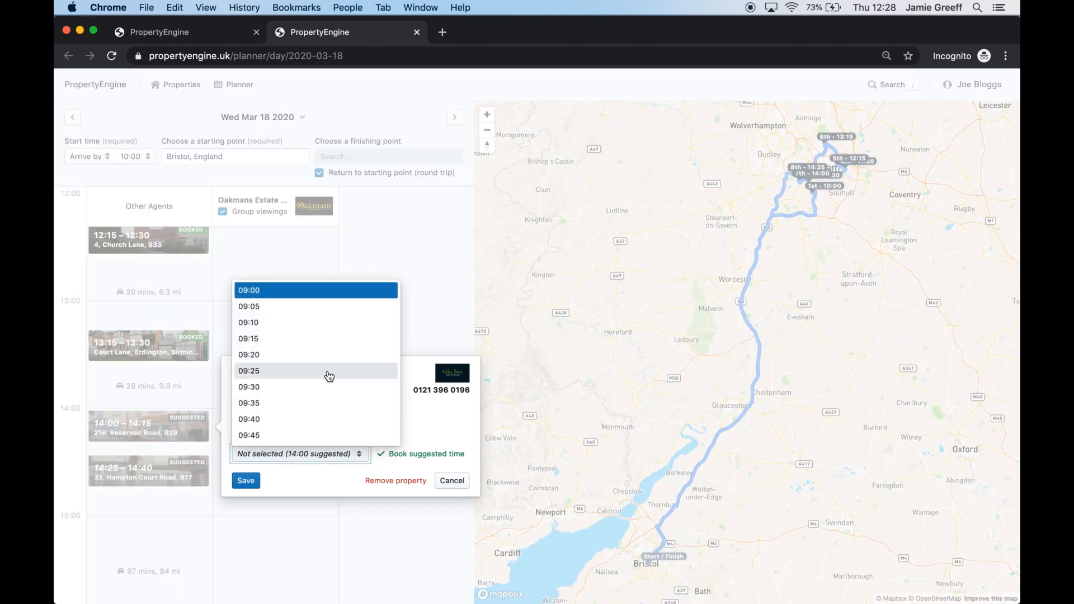
scroll(329, 376, "down", 10)
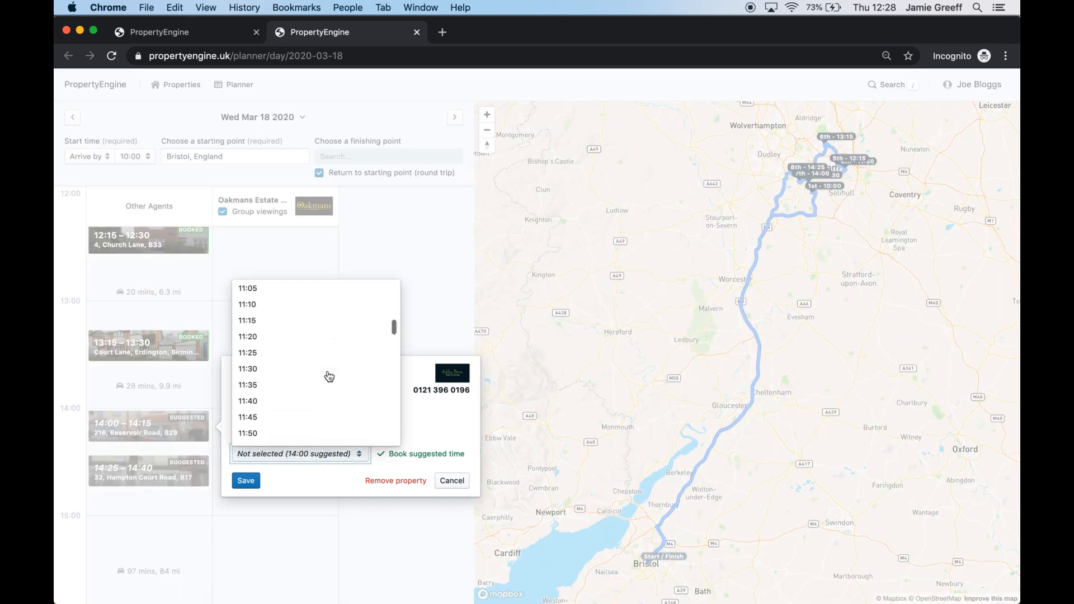
scroll(288, 369, "up", 10)
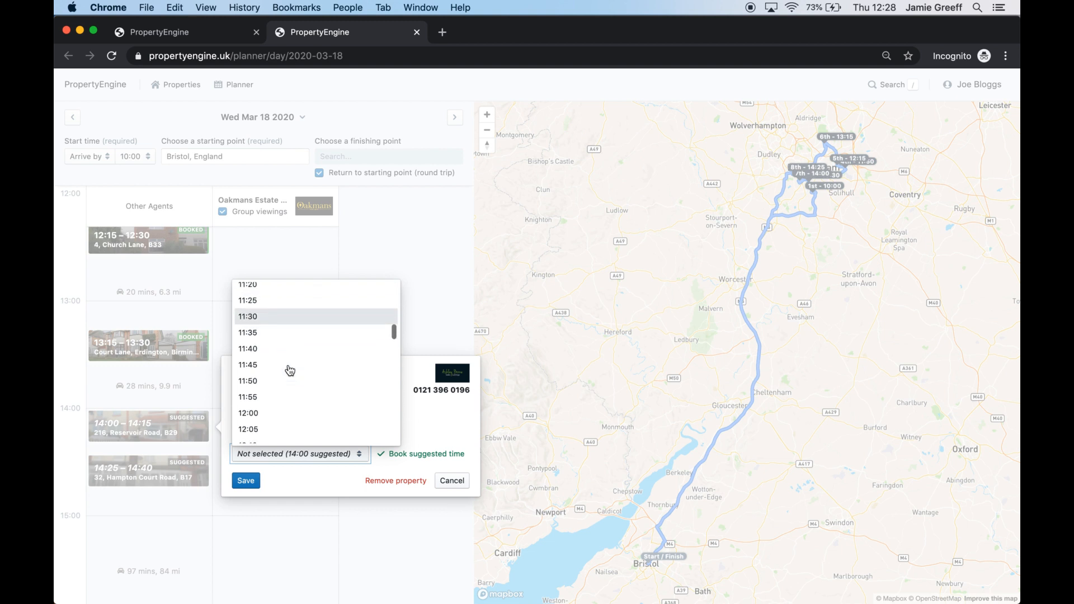
scroll(290, 371, "down", 12)
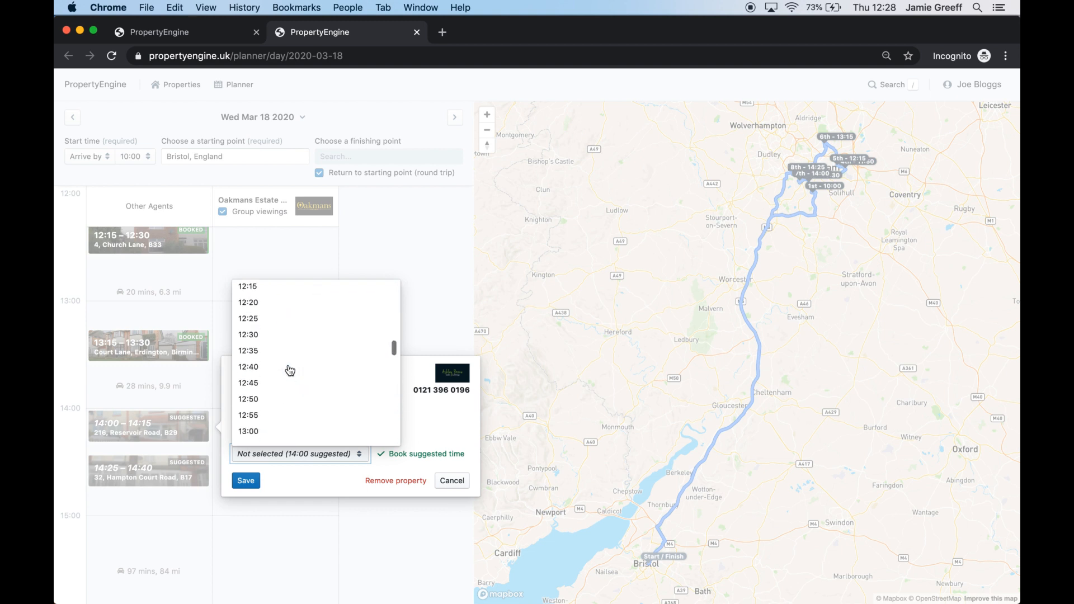
scroll(290, 371, "up", 11)
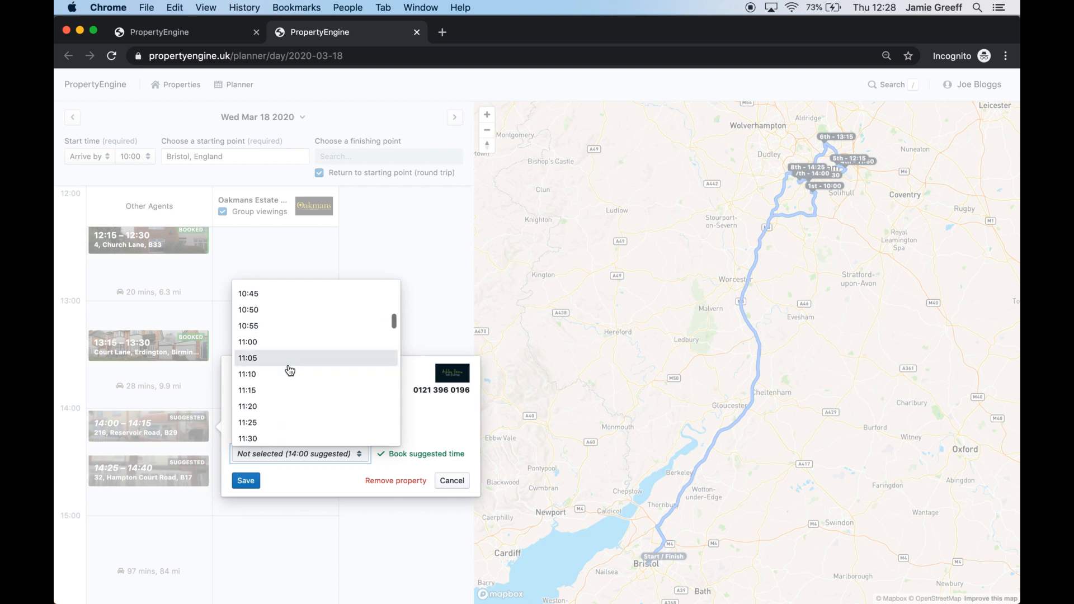
scroll(290, 370, "down", 8)
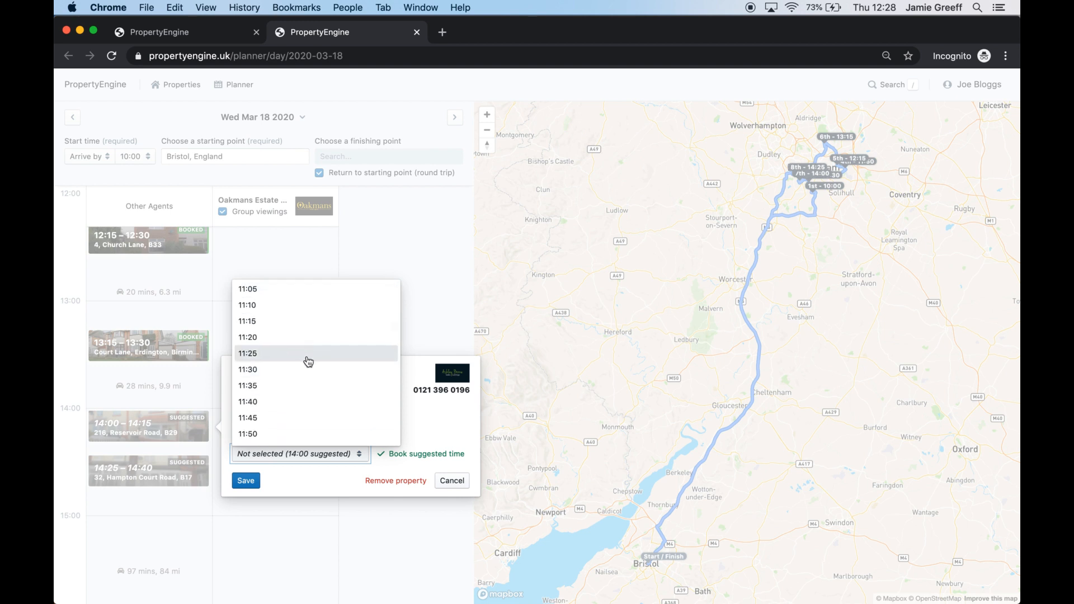
scroll(307, 380, "down", 4)
left_click(306, 339)
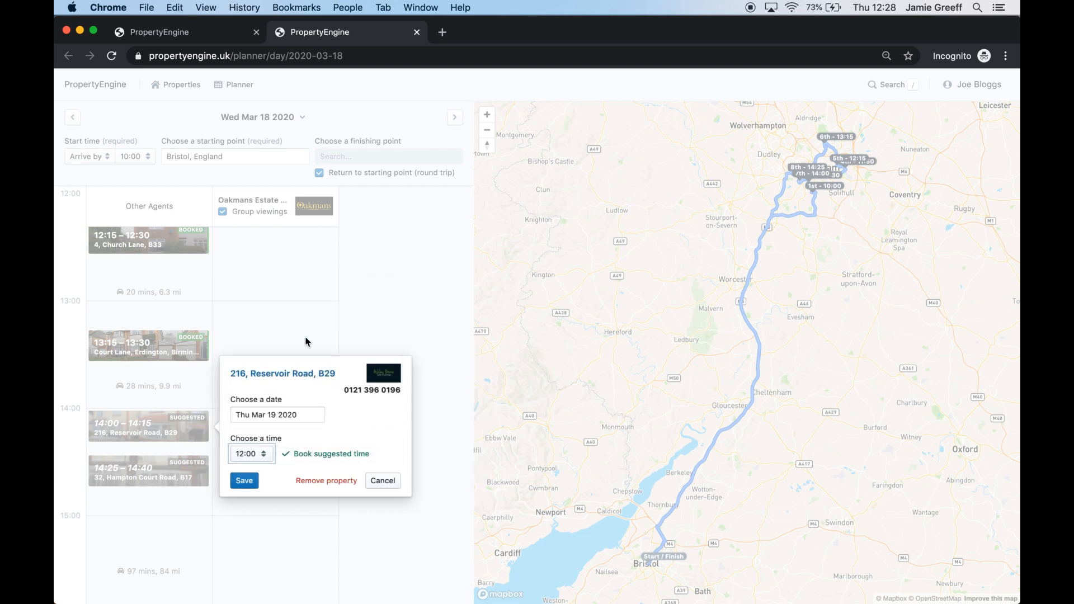
Save Reservoir Road for Thu Mar 19 at 12:00 and move the remaining unbooked property to Thu 19 Mar
left_click(243, 482)
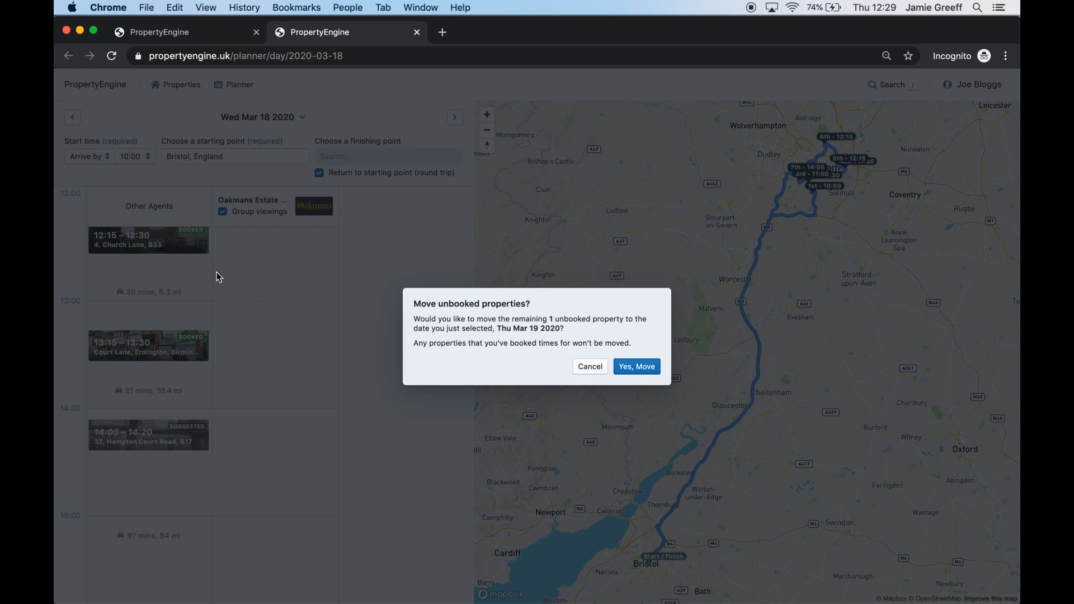
left_click(642, 371)
key("Return")
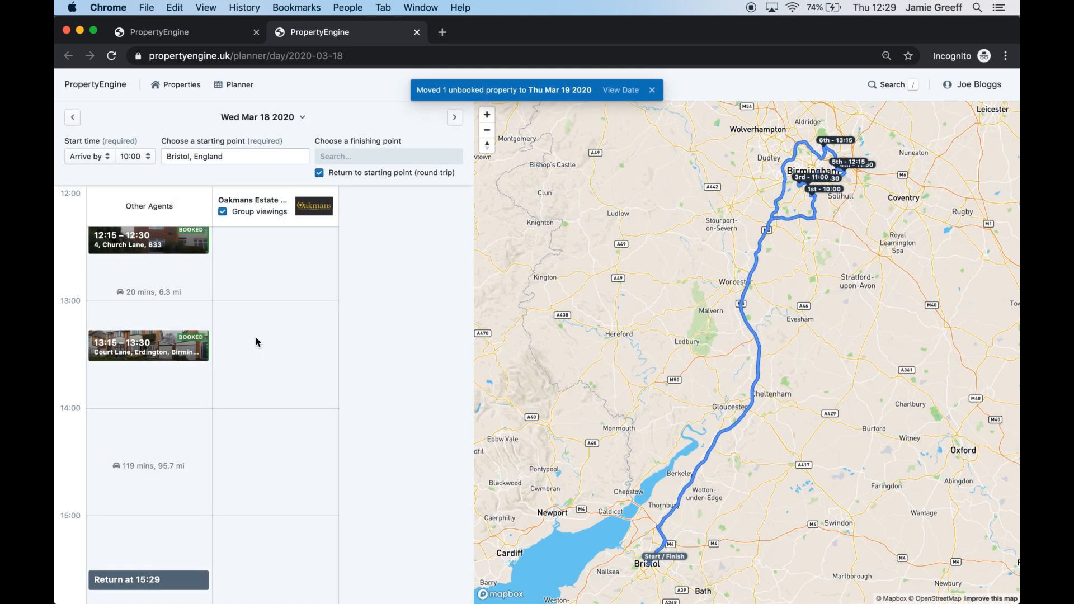
Scroll through the Wed Mar 18 plan to check the booked viewings and 15:29 return
scroll(257, 342, "up", 6)
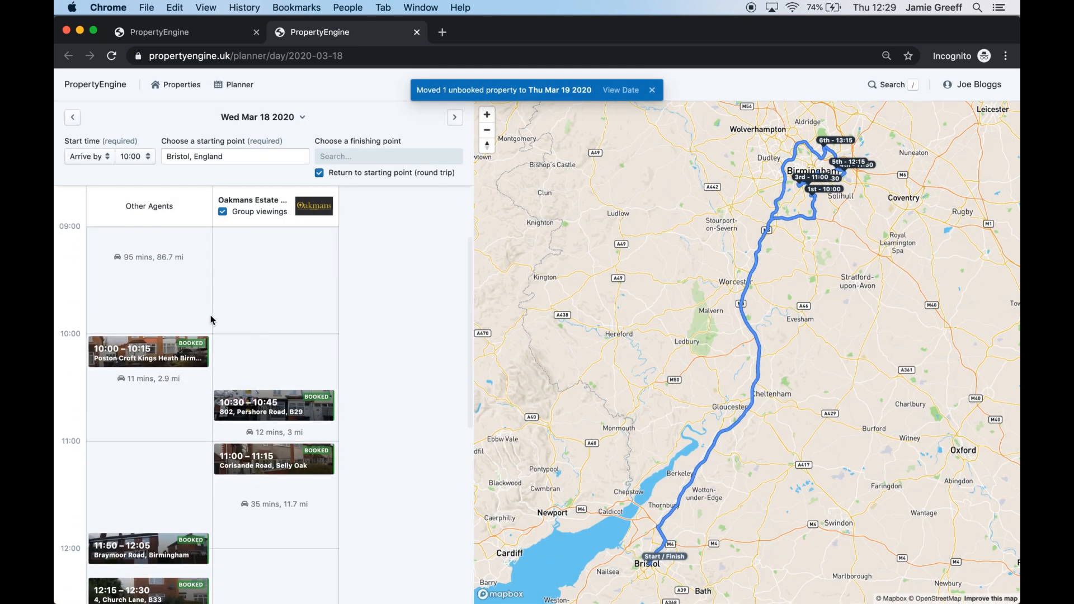
scroll(185, 392, "down", 6)
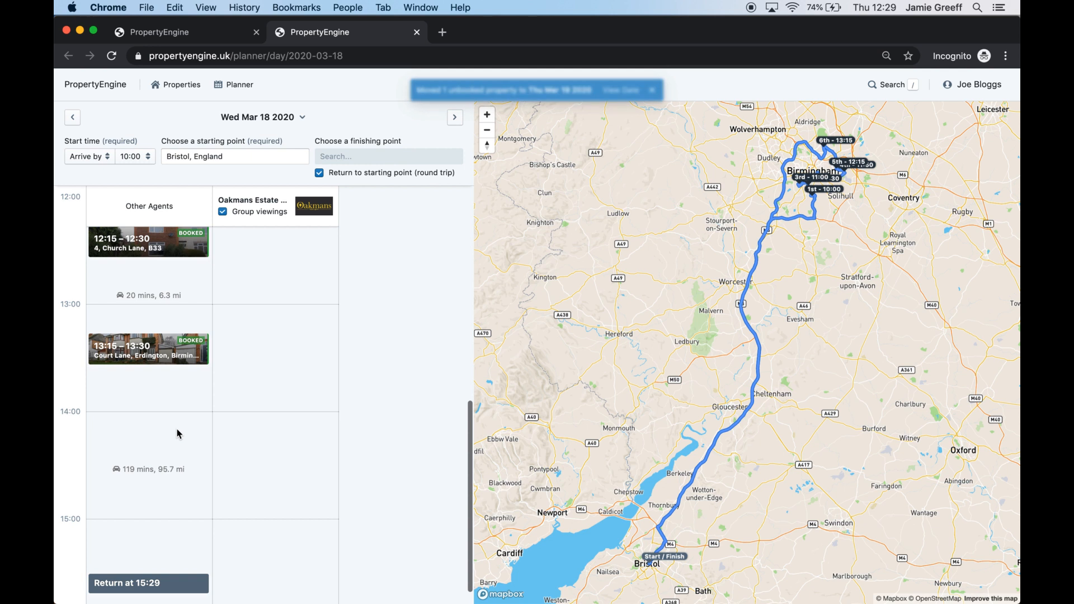
scroll(167, 475, "down", 1)
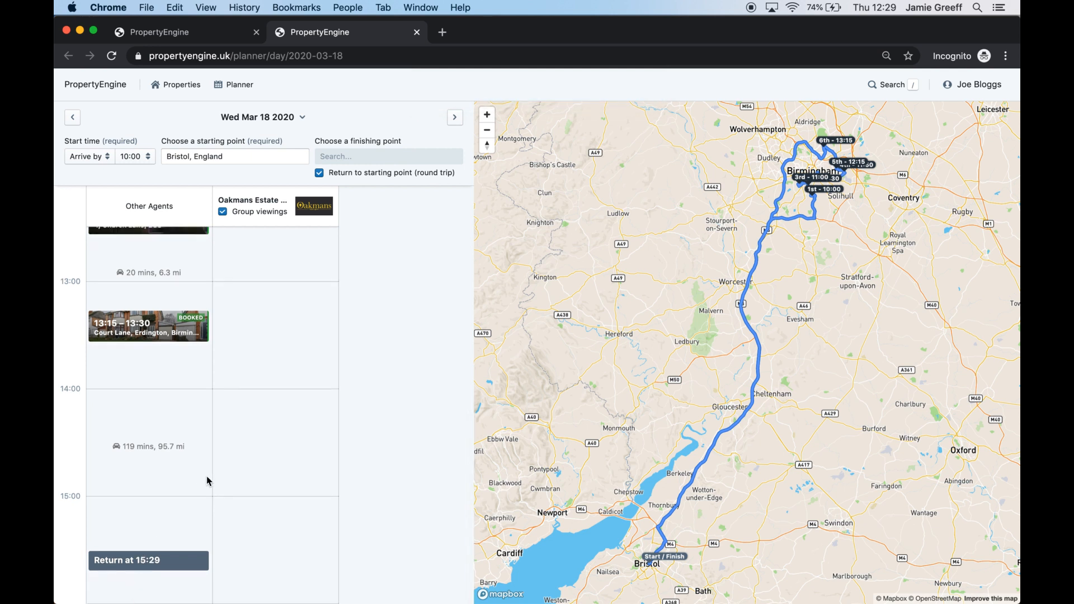
scroll(206, 479, "up", 4)
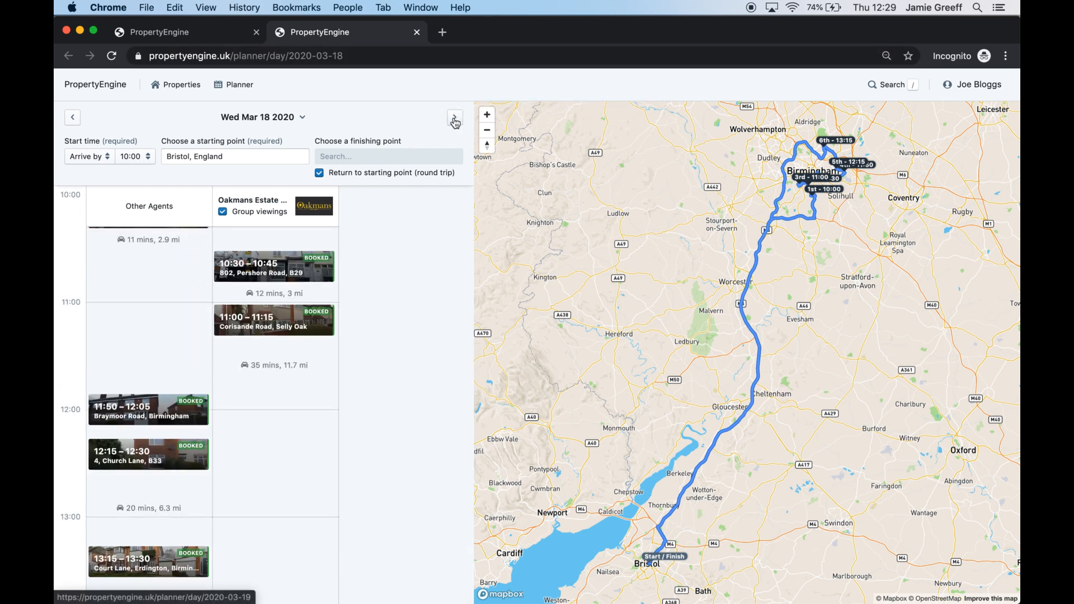
Switch the plan to Thu 19 Mar, starting from Bristol, England
left_click(278, 121)
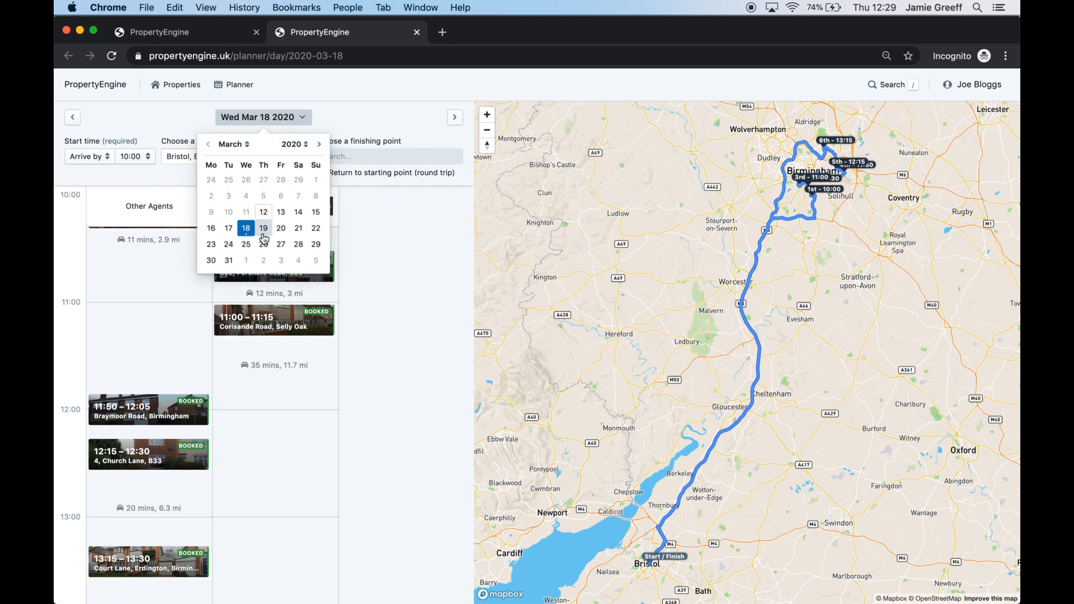
left_click(264, 237)
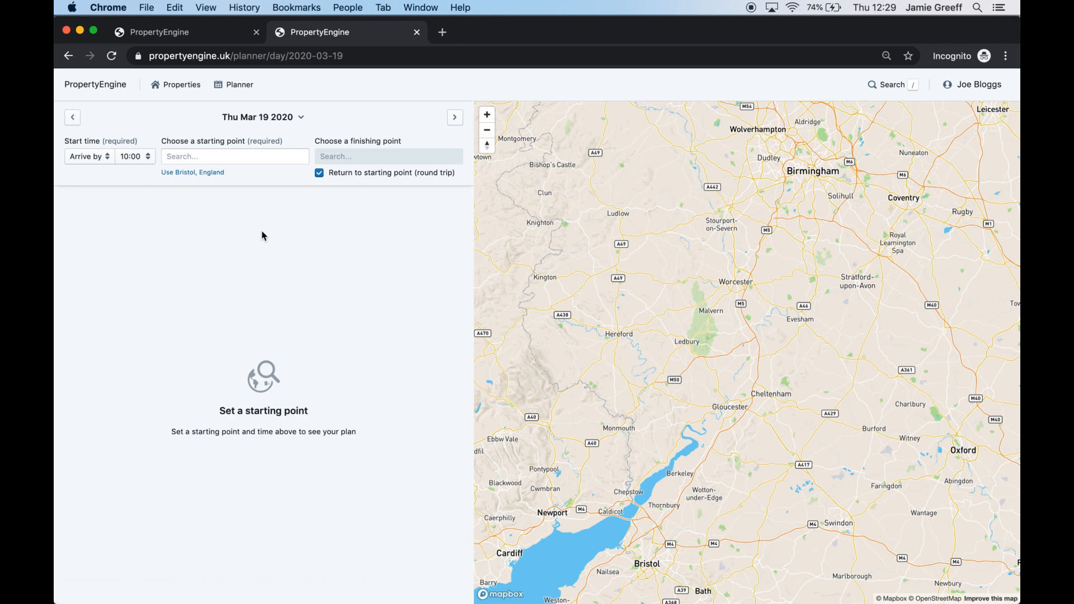
left_click(194, 173)
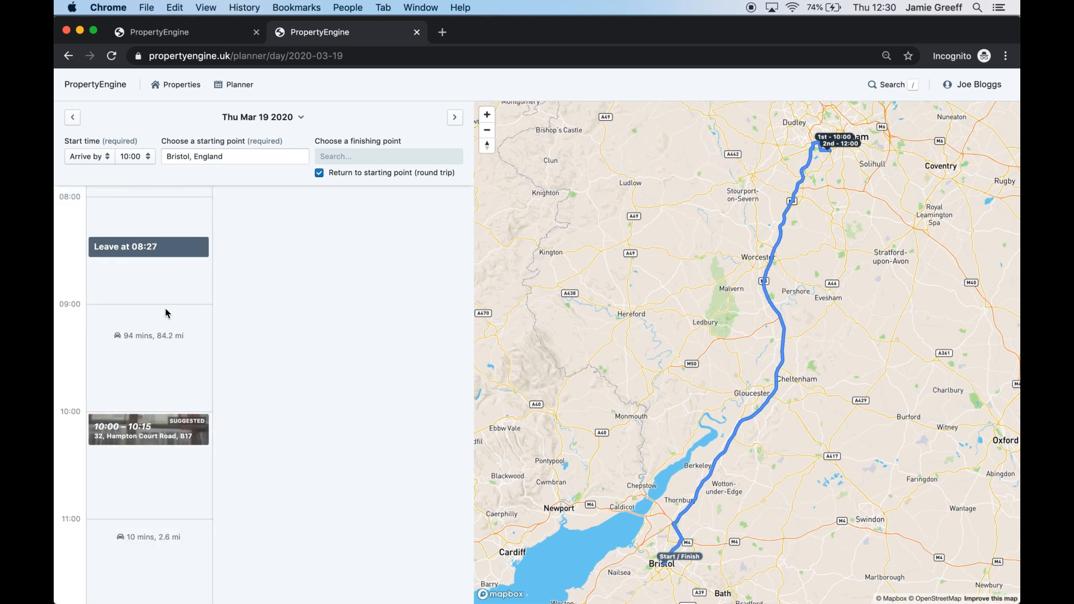
Set the Arrive by time to 11:30
scroll(168, 314, "down", 5)
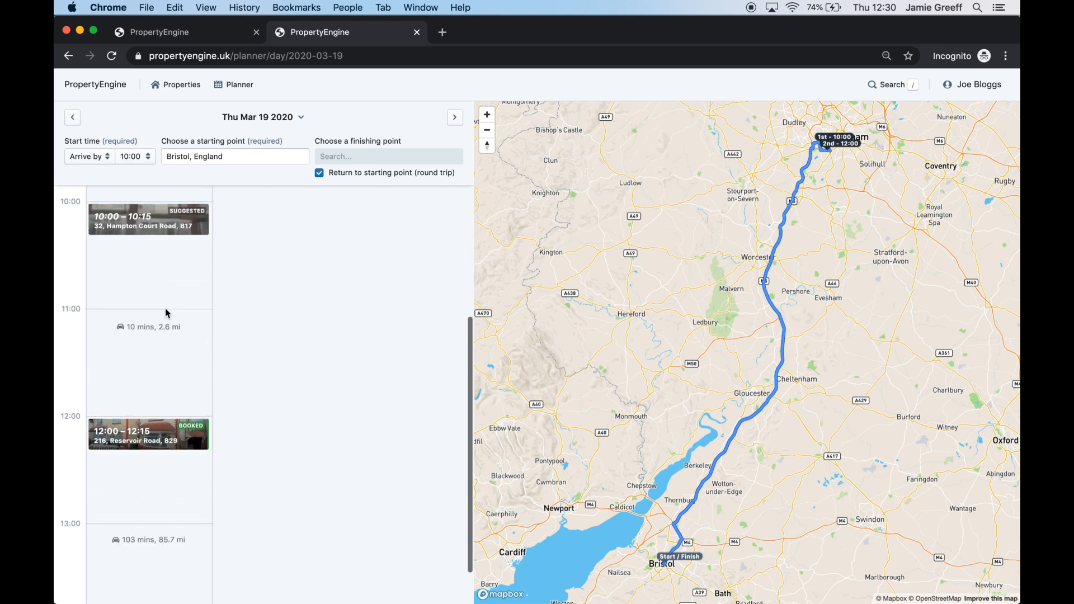
scroll(168, 313, "up", 5)
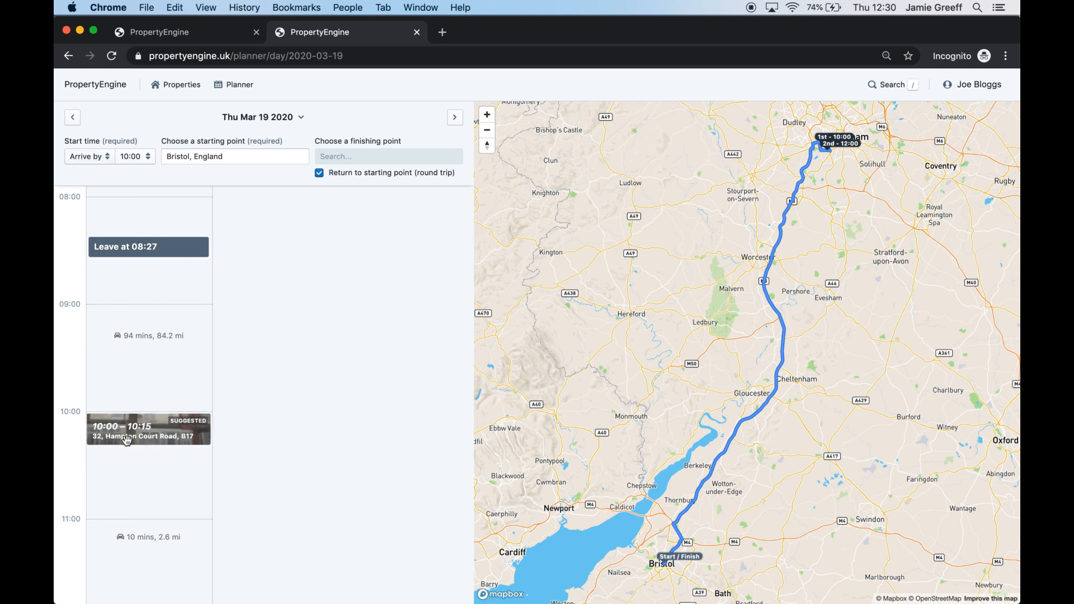
scroll(127, 437, "down", 3)
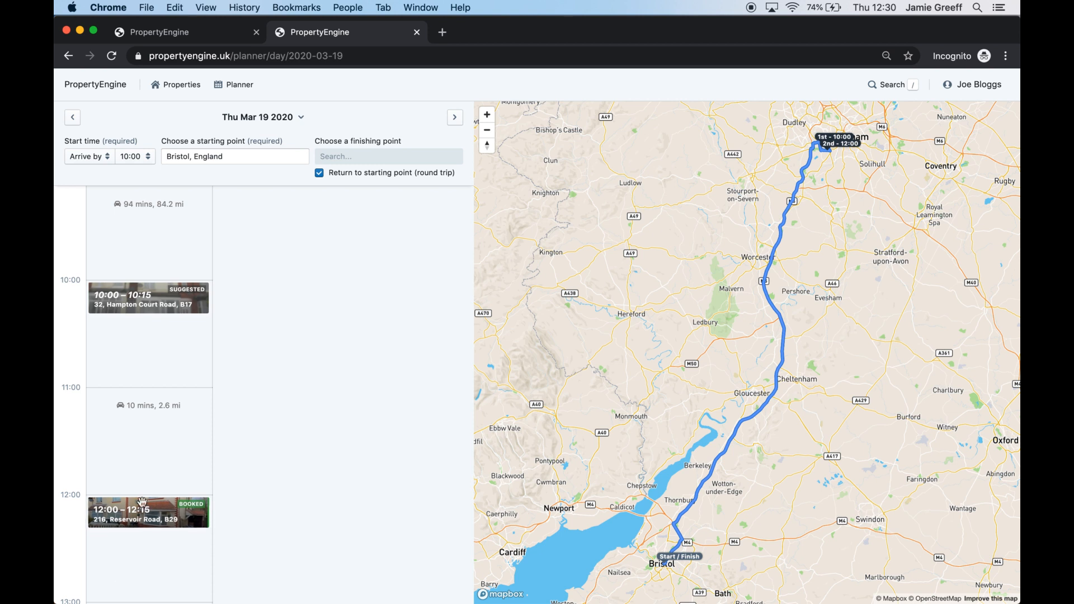
scroll(122, 440, "up", 3)
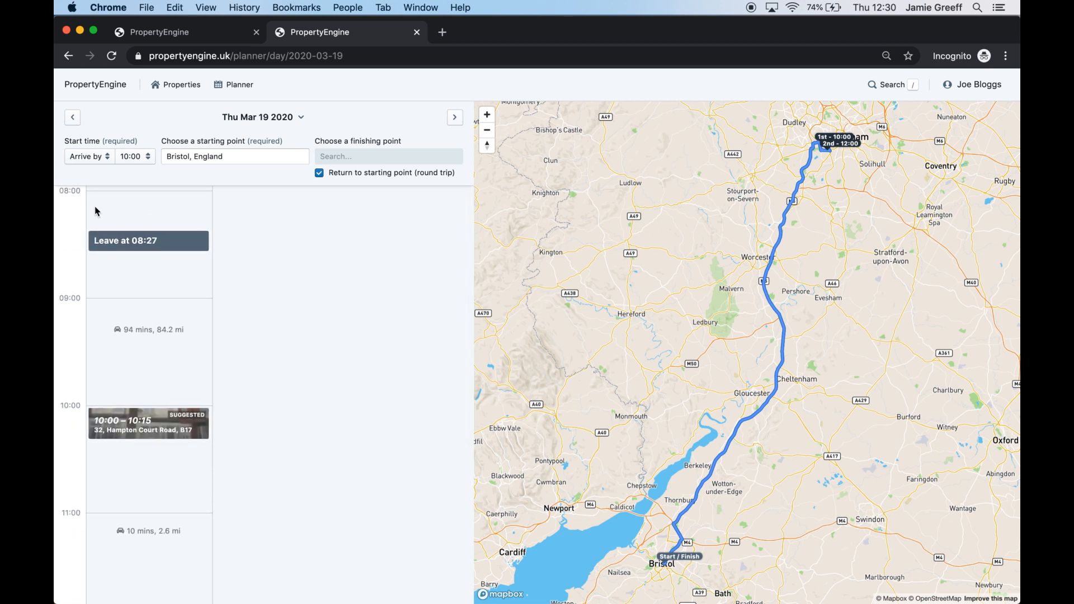
scroll(95, 211, "down", 3)
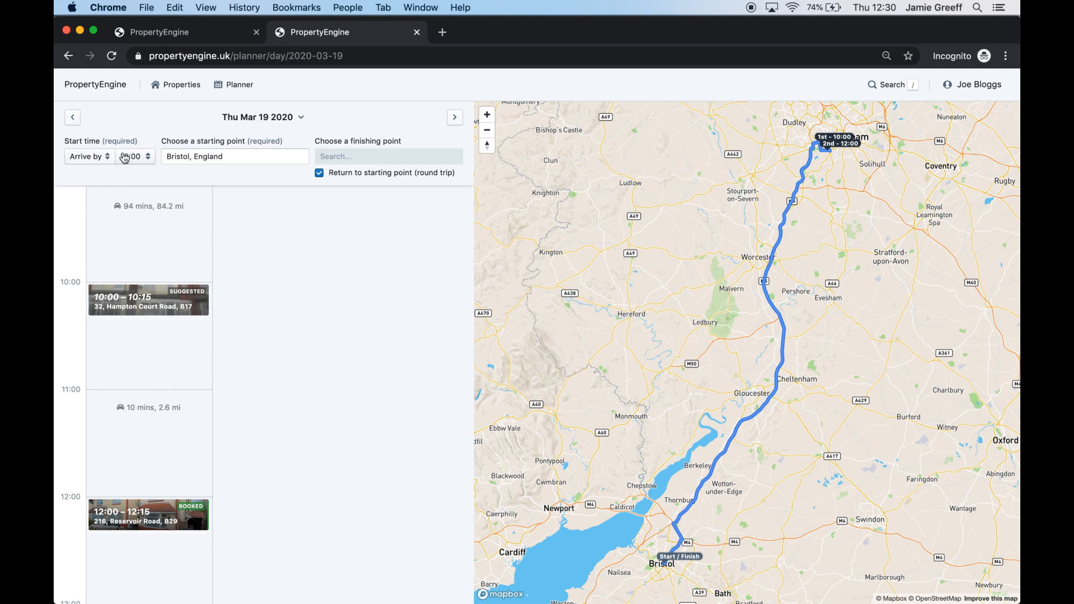
left_click(130, 156)
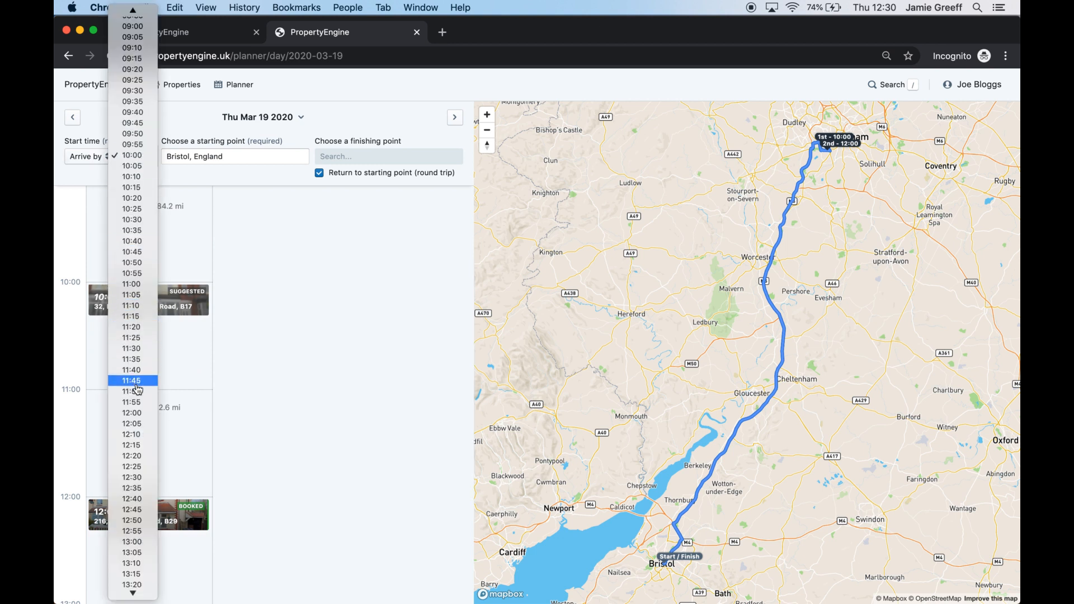
left_click(139, 348)
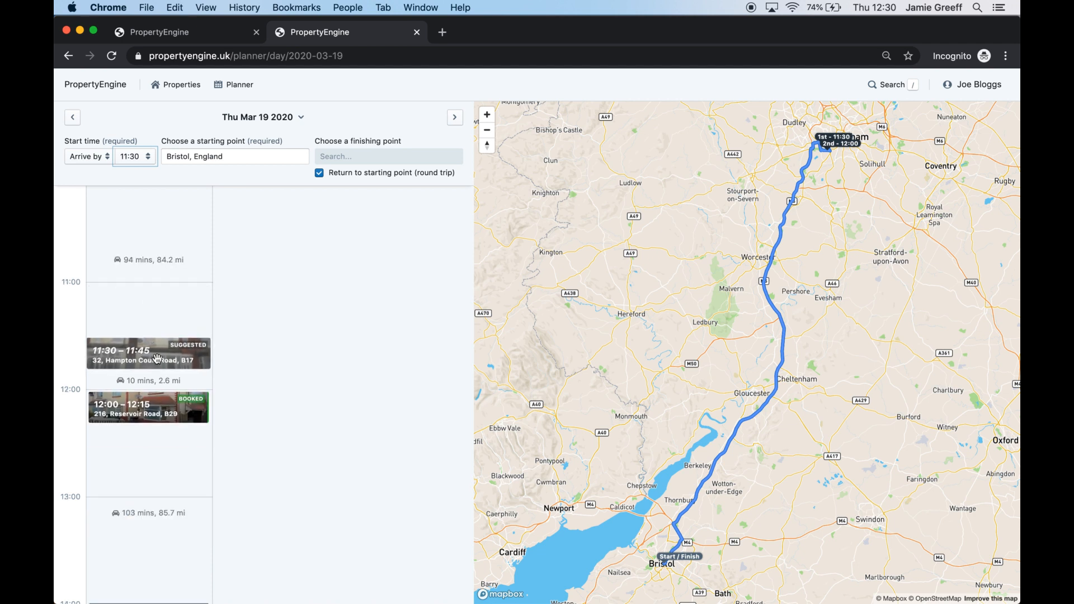
scroll(157, 359, "up", 2)
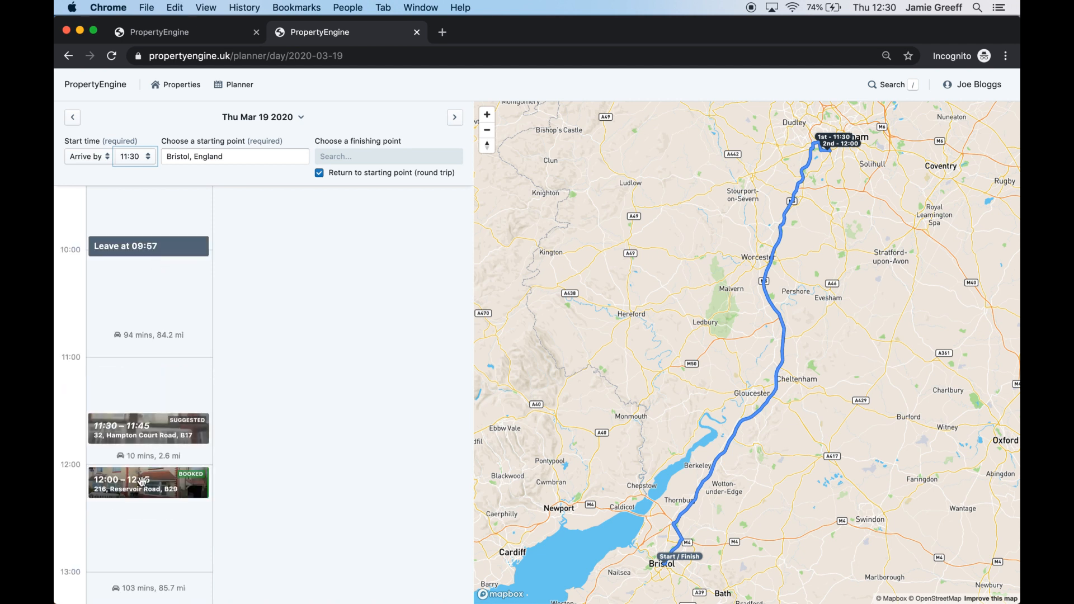
left_click(281, 450)
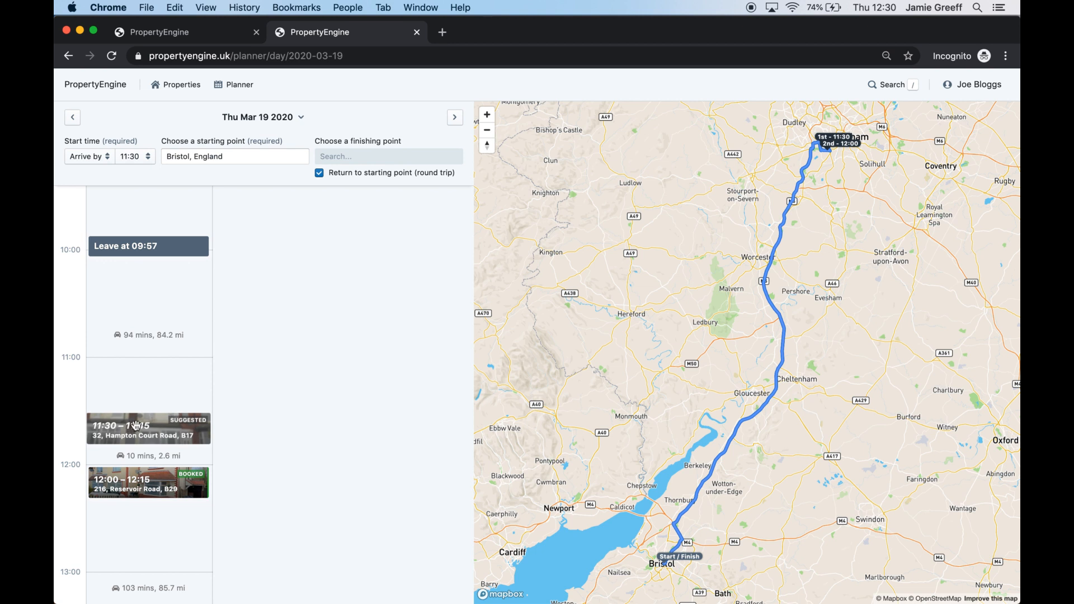
left_click(136, 426)
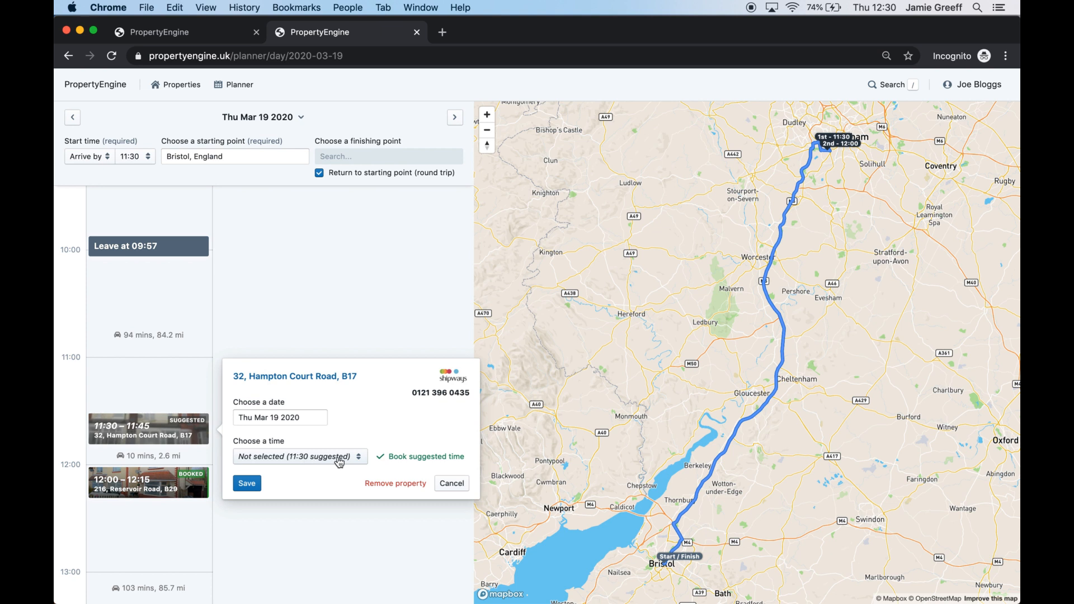
left_click(309, 462)
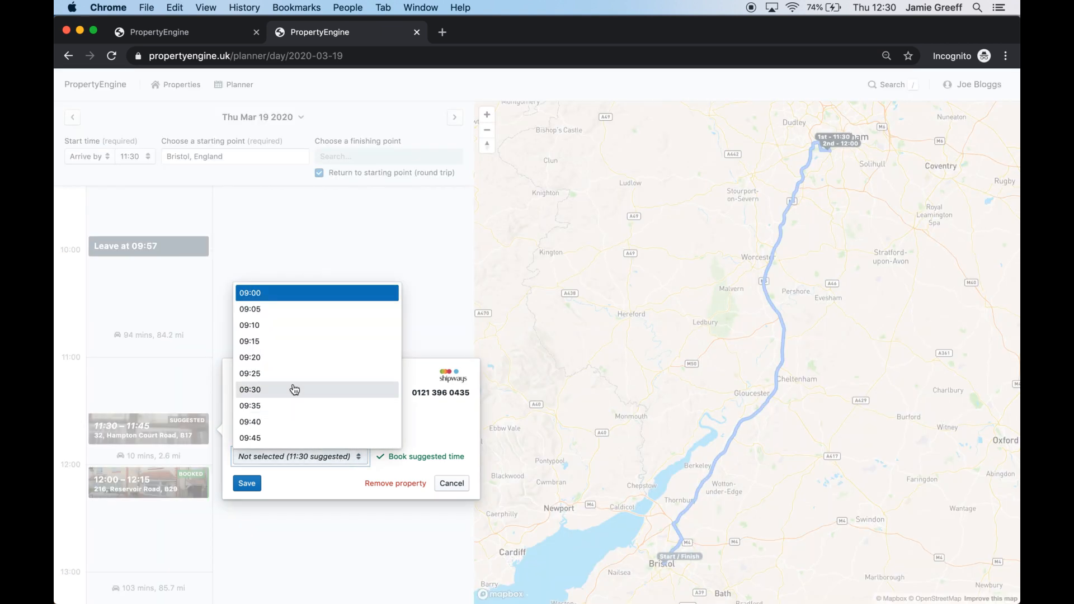
scroll(294, 389, "down", 12)
scroll(295, 390, "up", 2)
scroll(299, 386, "down", 3)
scroll(303, 383, "up", 2)
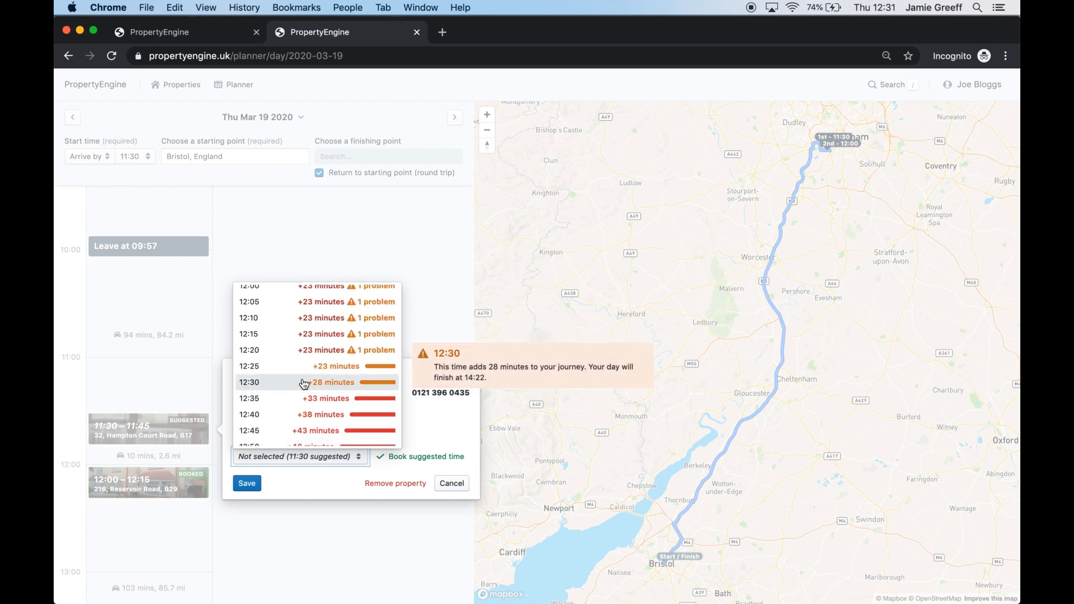
scroll(304, 384, "down", 1)
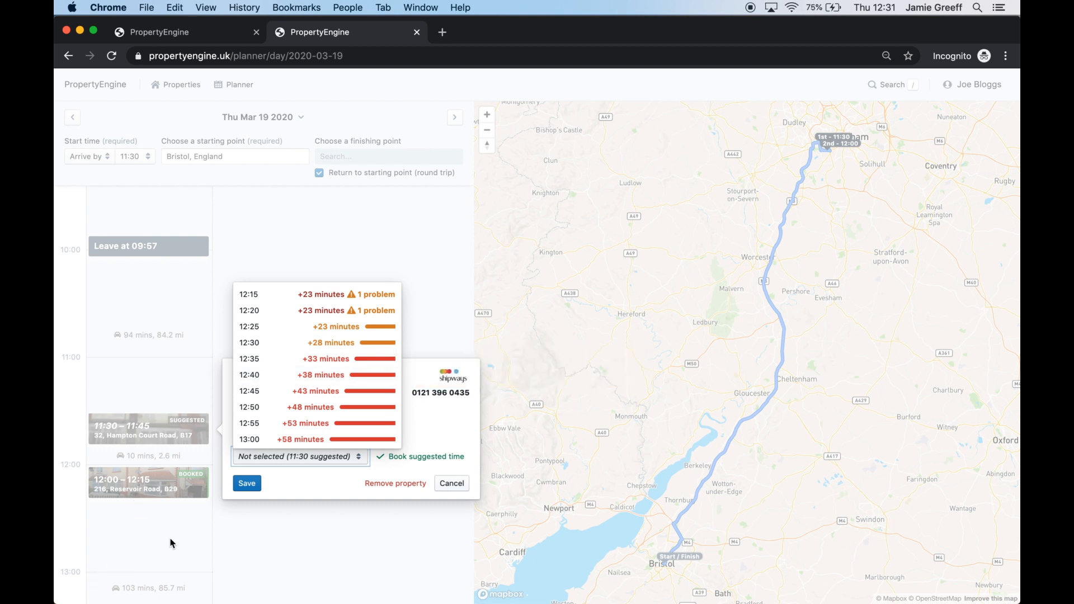
mouse_move(290, 382)
scroll(300, 342, "up", 1)
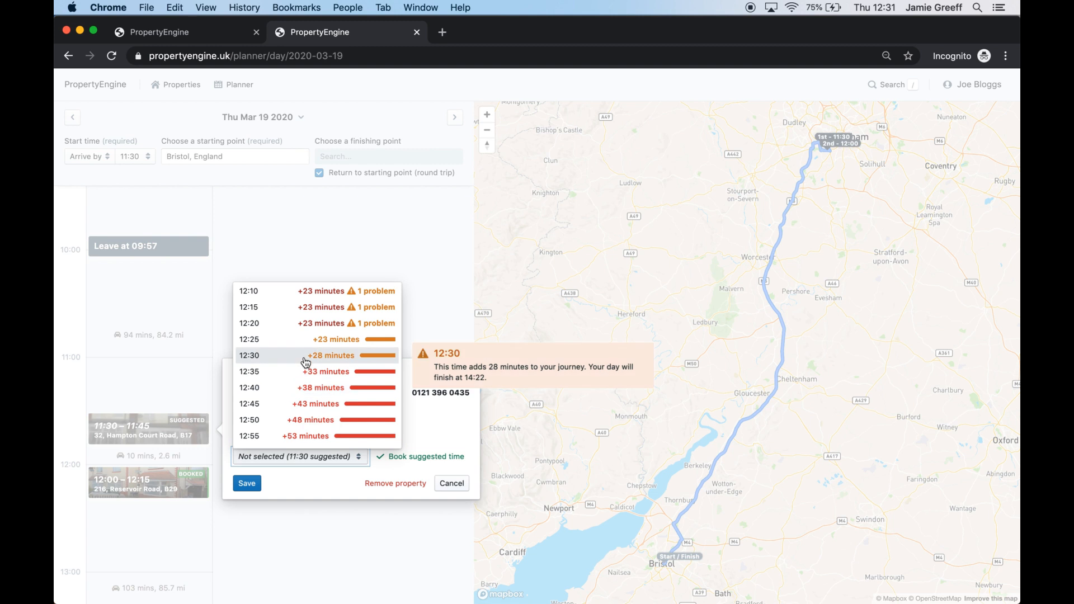
left_click(290, 358)
left_click(244, 483)
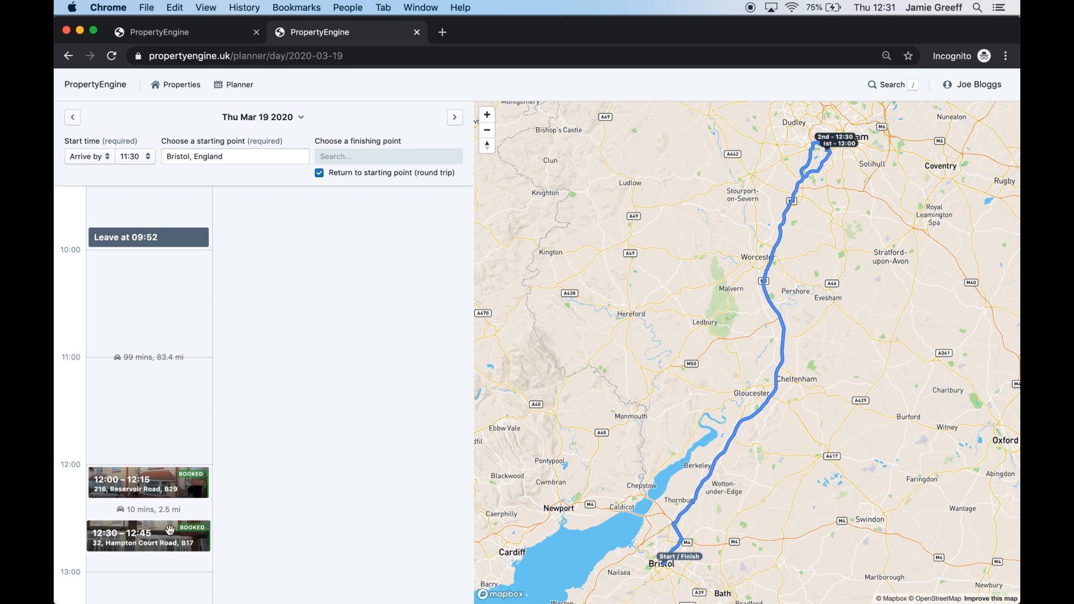
scroll(170, 530, "down", 4)
scroll(176, 467, "up", 2)
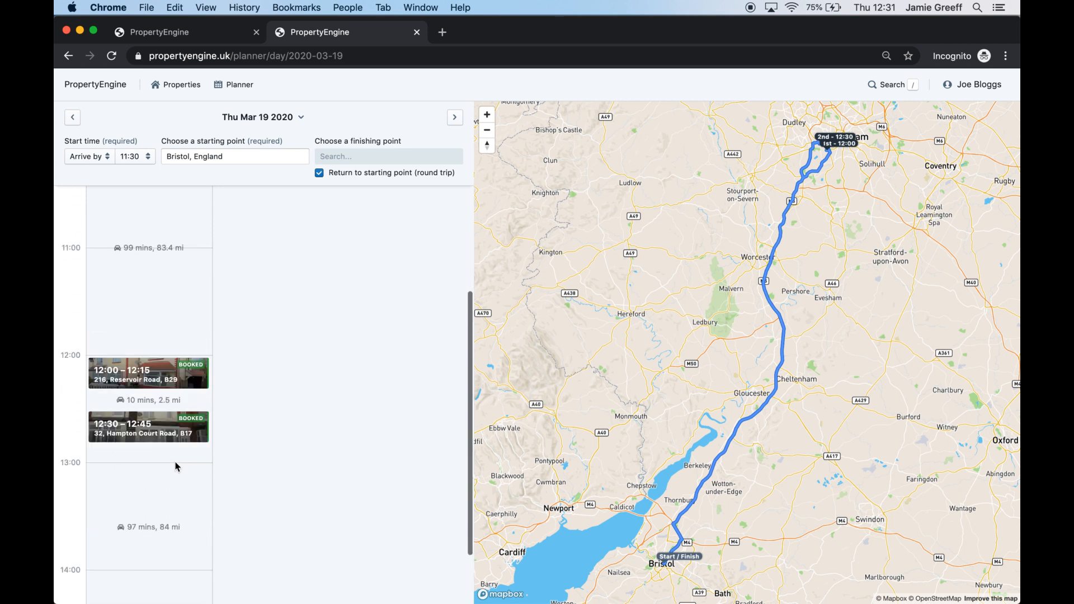
Return to Wed 18 Mar's plan and turn off group viewings
left_click(72, 118)
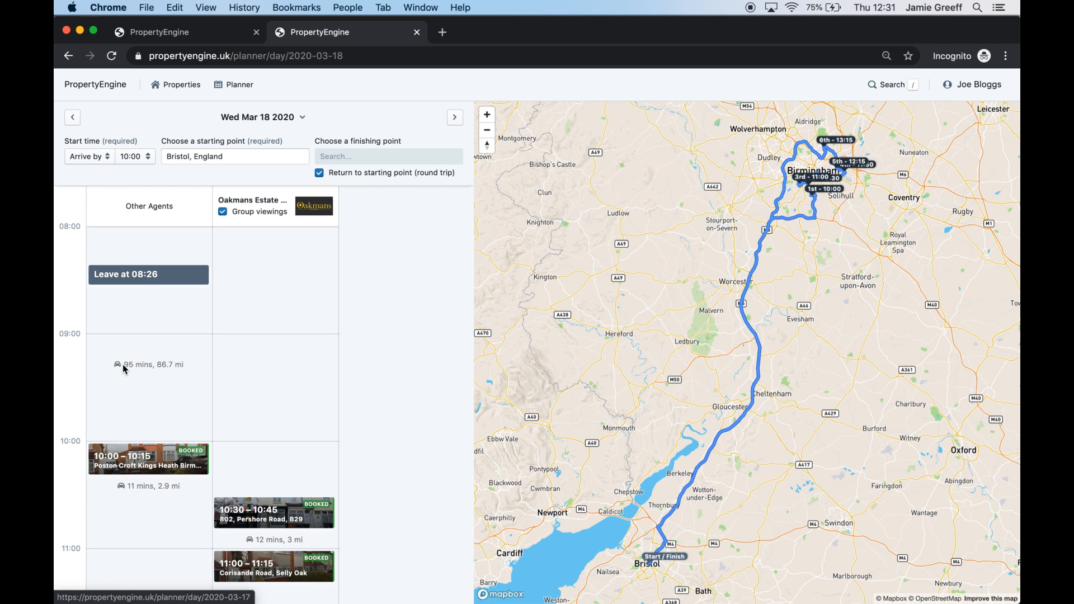
scroll(199, 412, "down", 5)
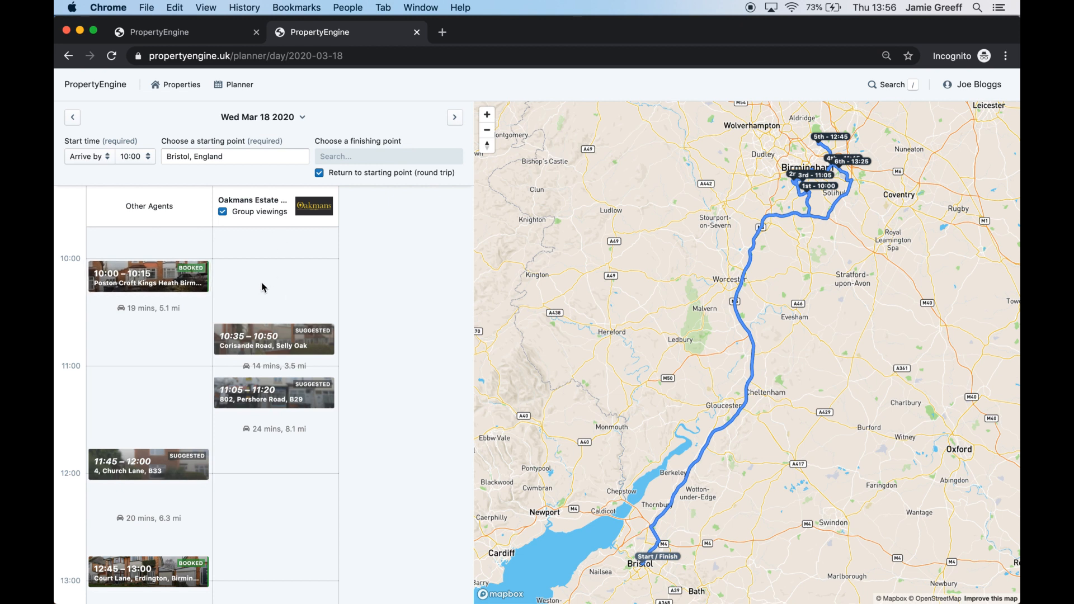
scroll(264, 288, "down", 2)
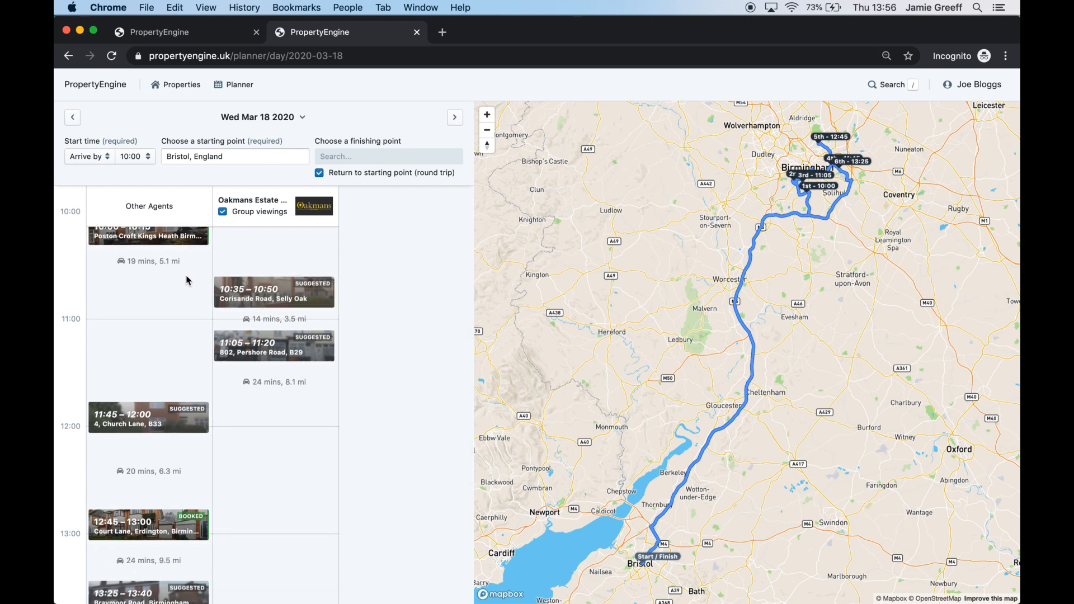
left_click(244, 214)
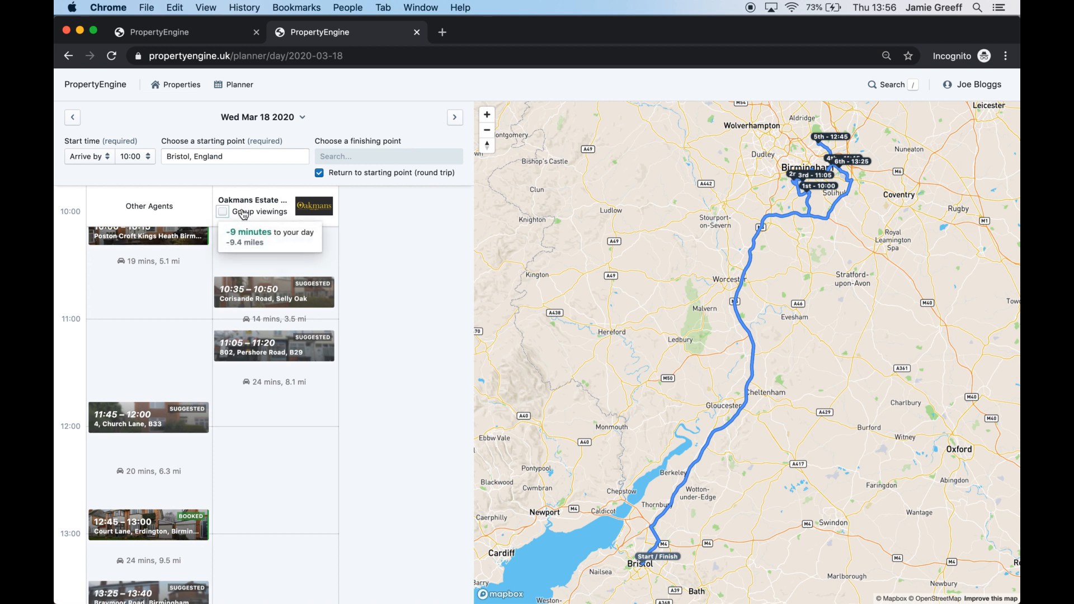
left_click(148, 381)
left_click(262, 407)
scroll(294, 517, "down", 3)
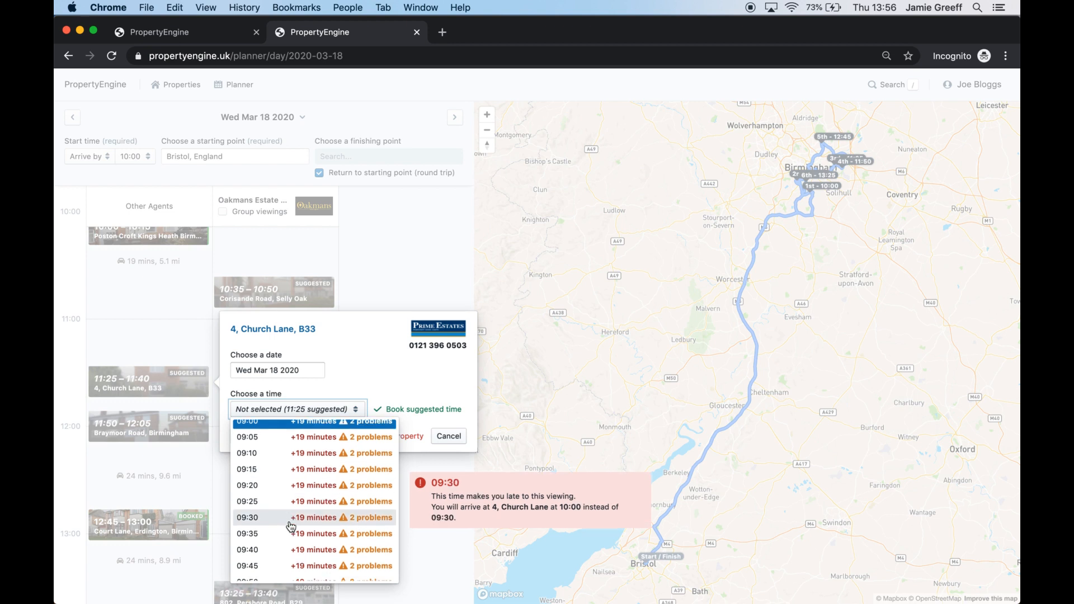
scroll(291, 526, "down", 5)
left_click(353, 376)
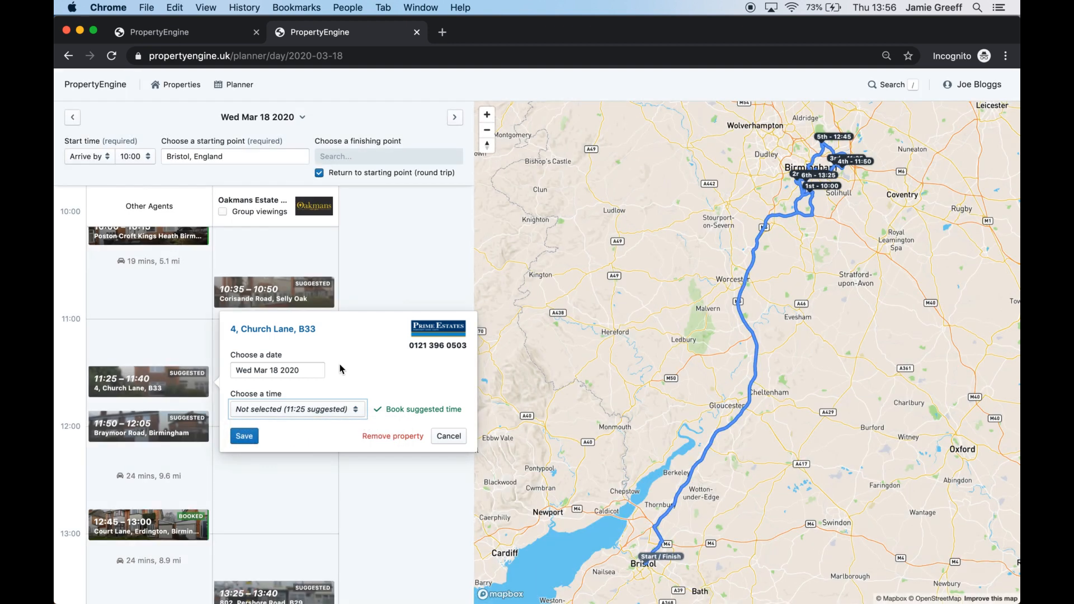
left_click(267, 333)
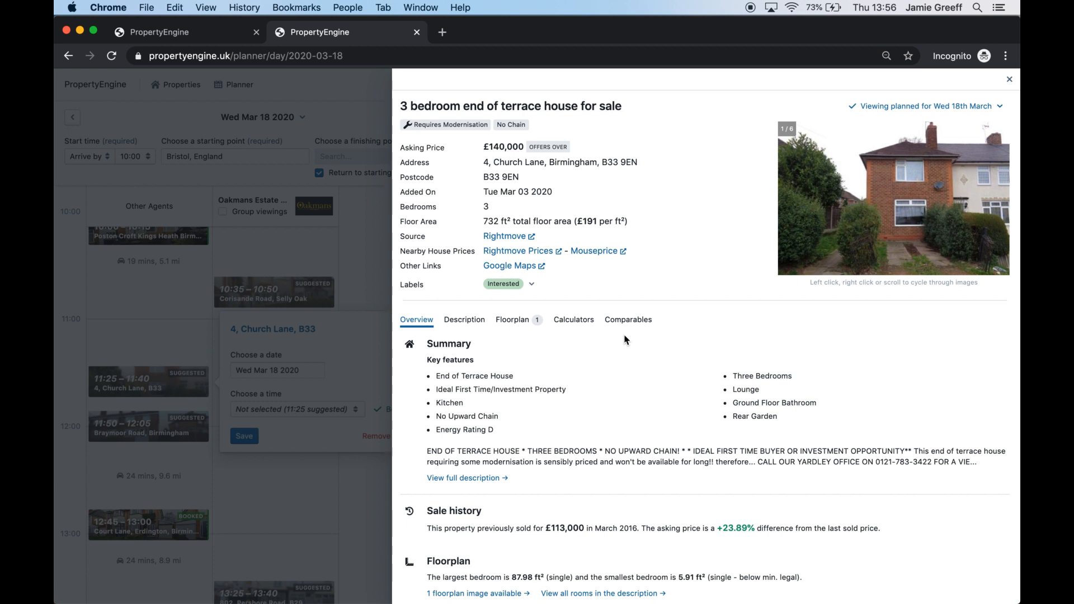
left_click(1008, 79)
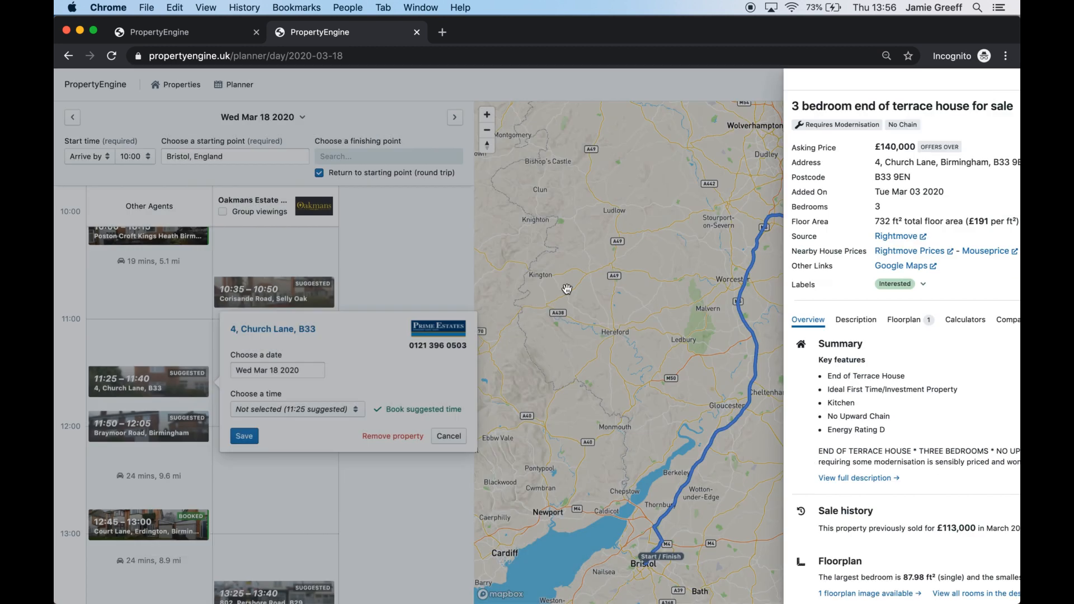